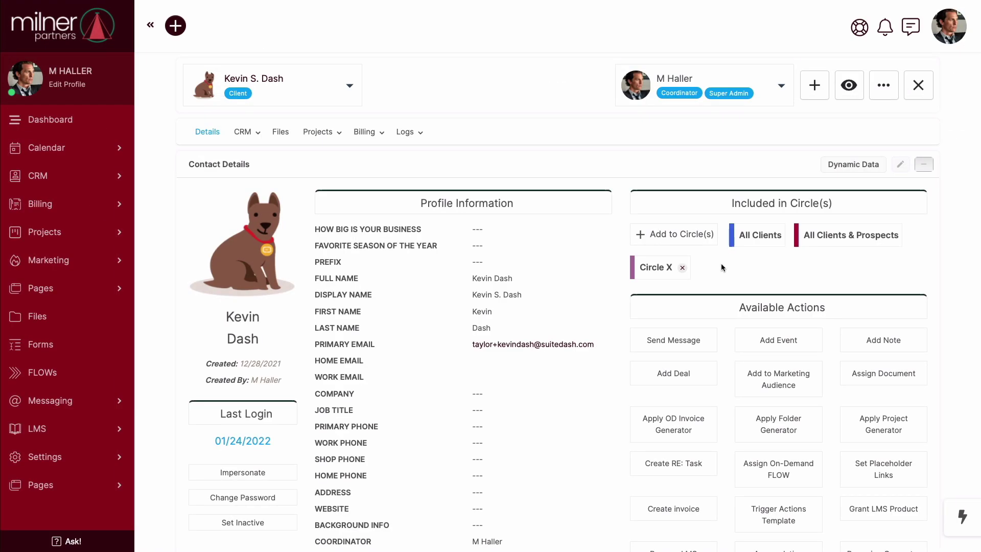
# Remove the contact from Circle X and check the portal's Shared with me files.
pyautogui.click(683, 269)
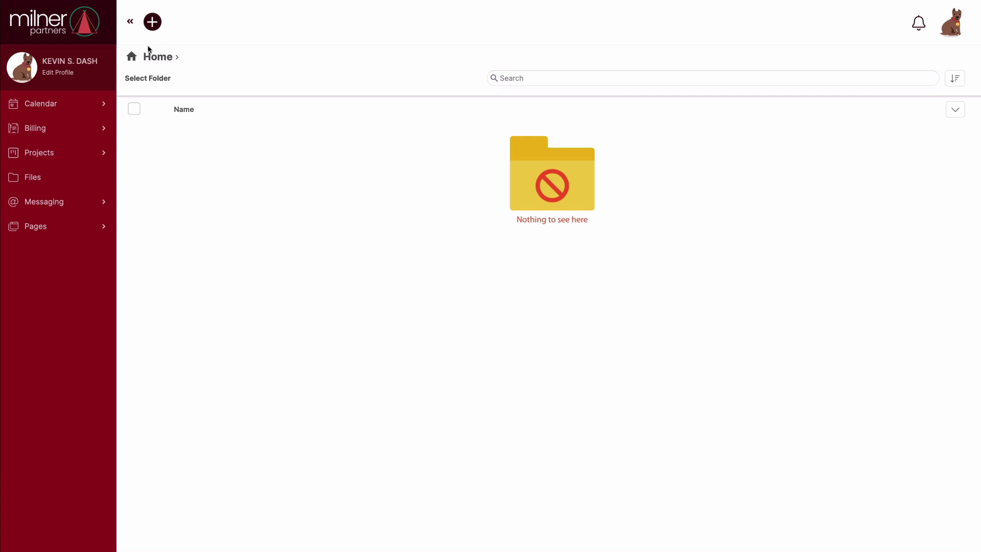
pyautogui.click(135, 57)
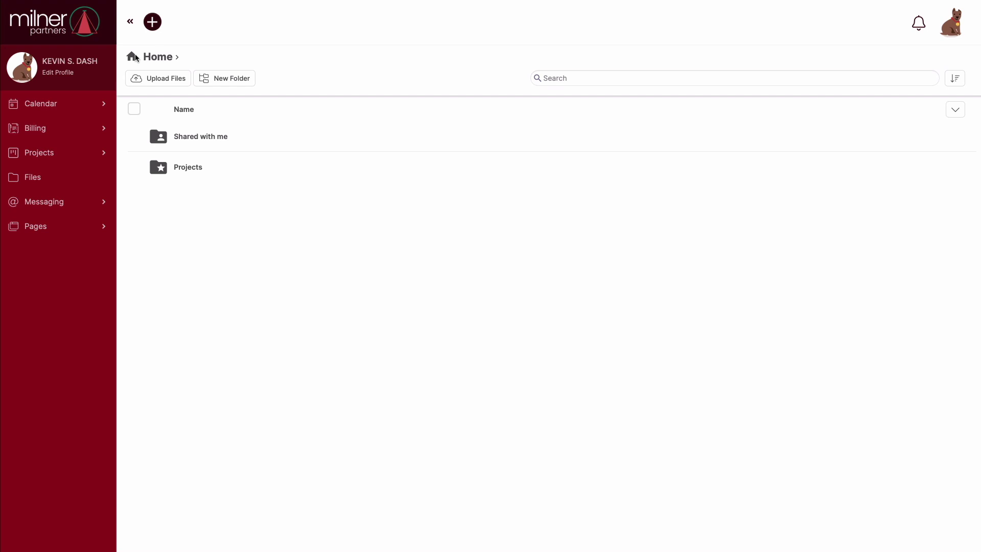
pyautogui.click(204, 136)
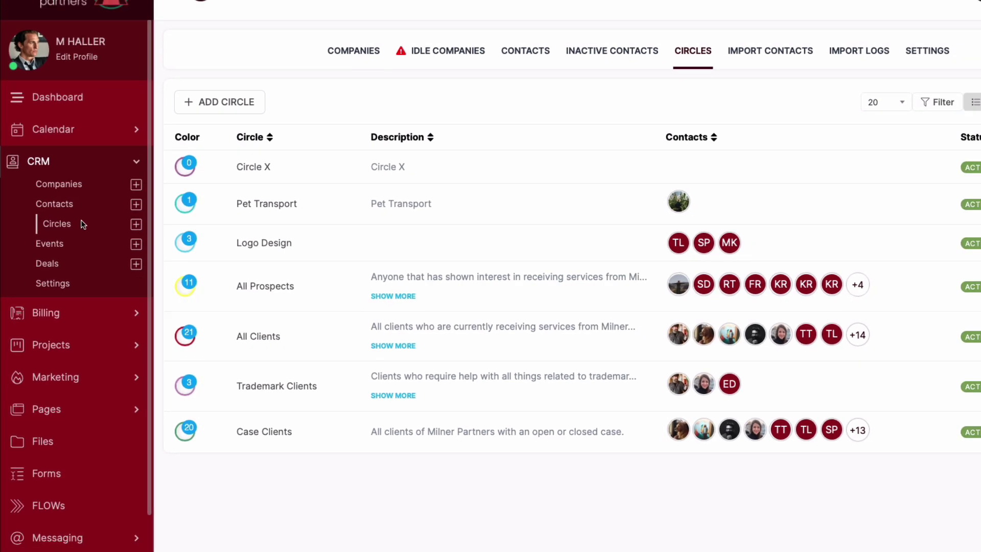
# Start a new circle named Travel with a vacation-themed description about packing bags.
pyautogui.click(225, 107)
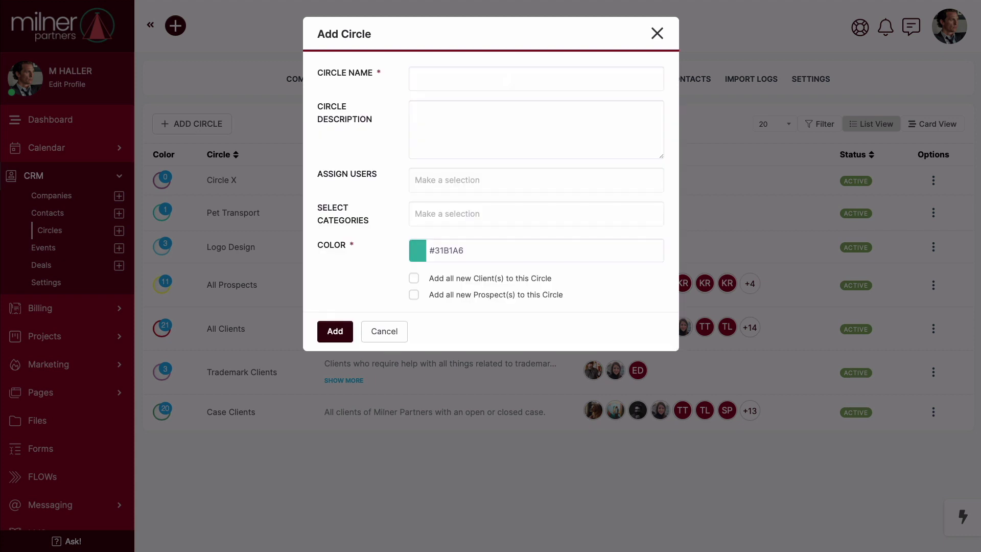
pyautogui.click(432, 80)
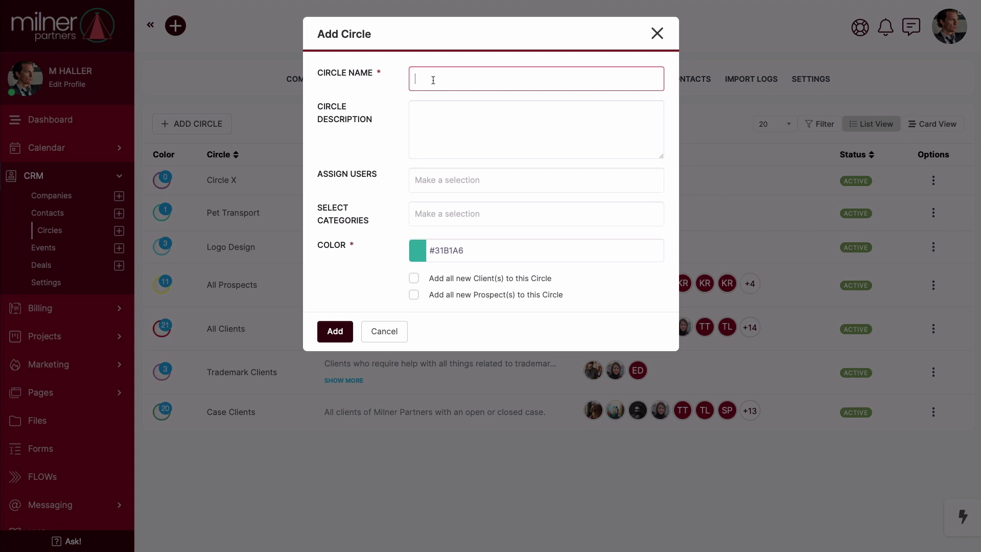
pyautogui.write('Travel')
pyautogui.press('Tab')
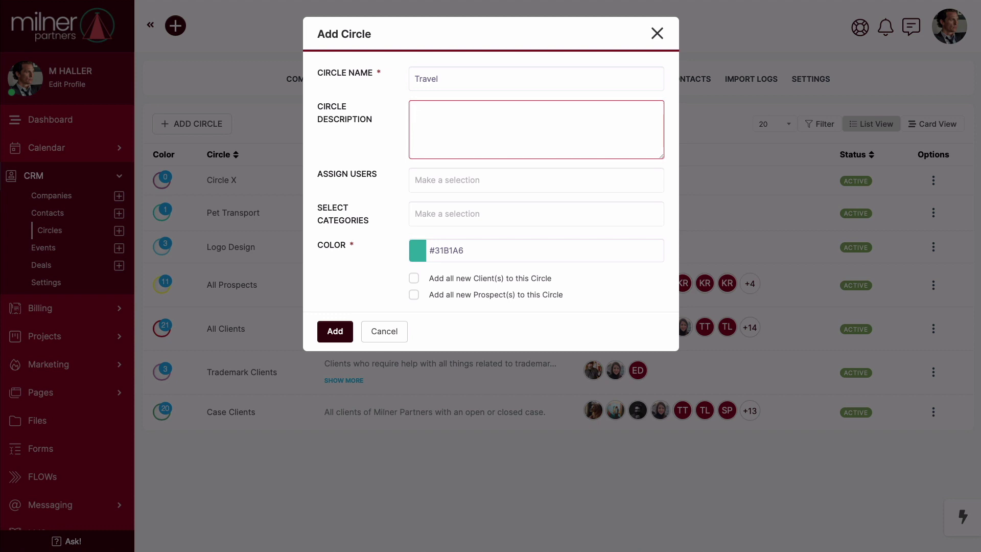
pyautogui.write("It's vacay time, so pack your bags! This circle pertains to all things travel.")
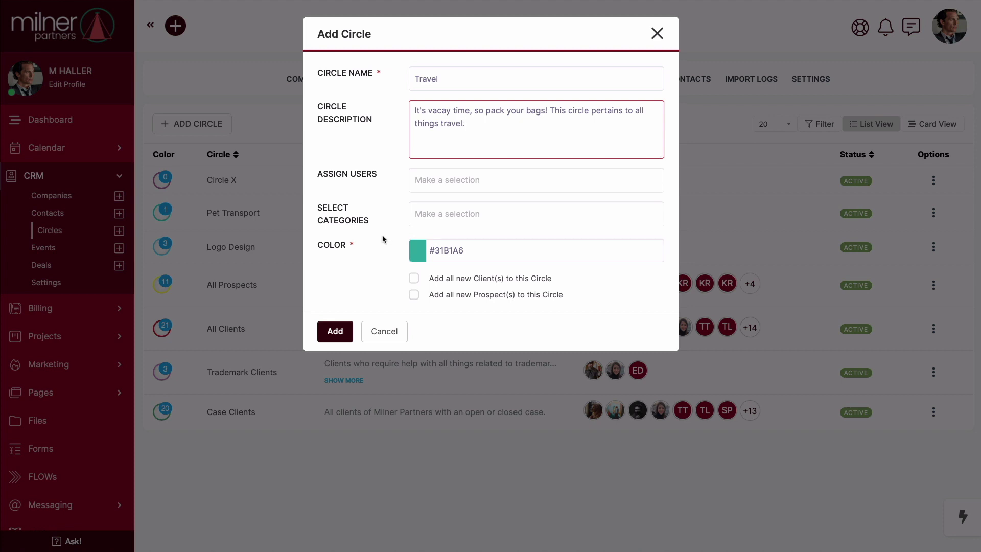
# Set the circle colour to the lighter teal #70D8CF.
pyautogui.click(416, 250)
pyautogui.click(457, 281)
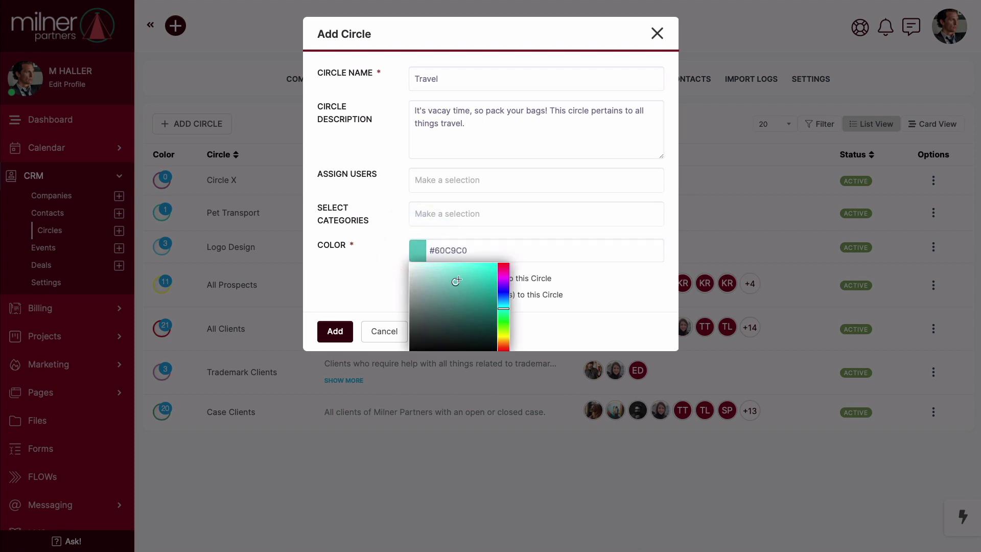
pyautogui.click(455, 274)
pyautogui.click(385, 275)
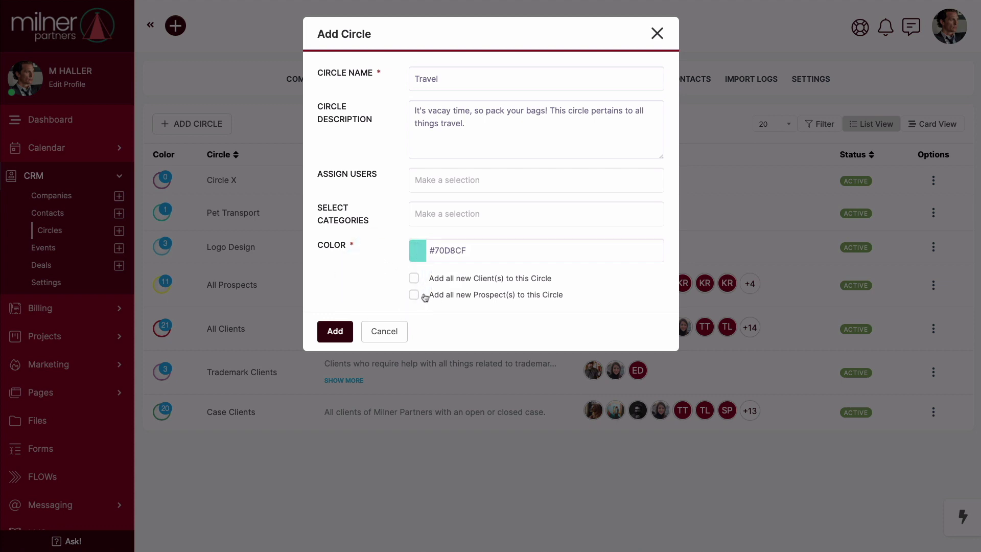
# Create the Travel circle and add a client contact, found by name search, as its member.
pyautogui.click(337, 331)
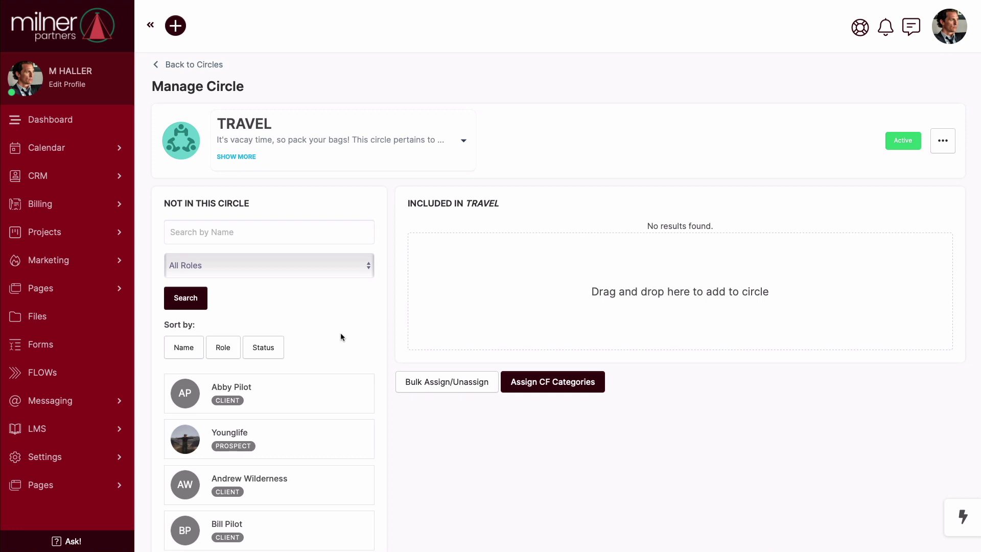
pyautogui.moveTo(323, 484); pyautogui.dragTo(584, 287)
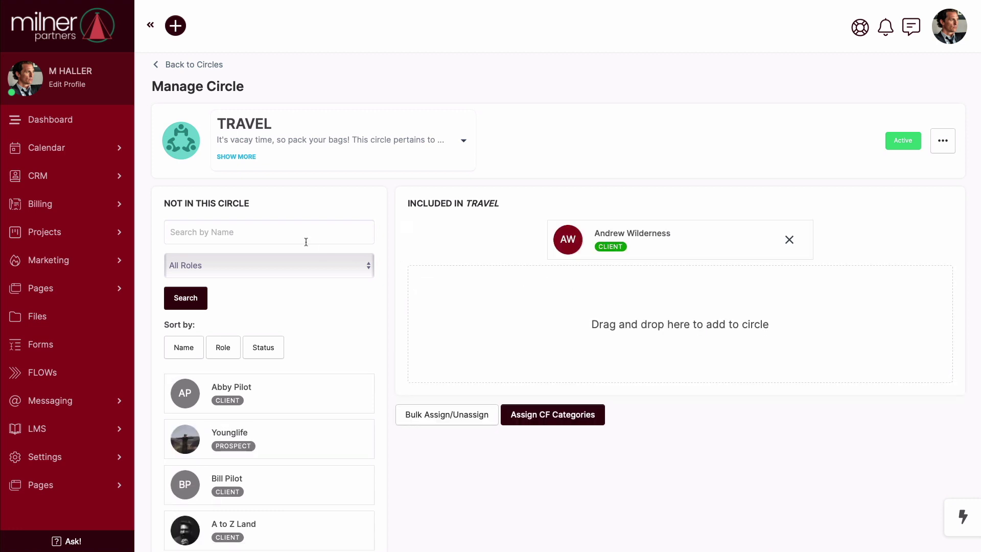
pyautogui.click(276, 231)
pyautogui.write('kevin')
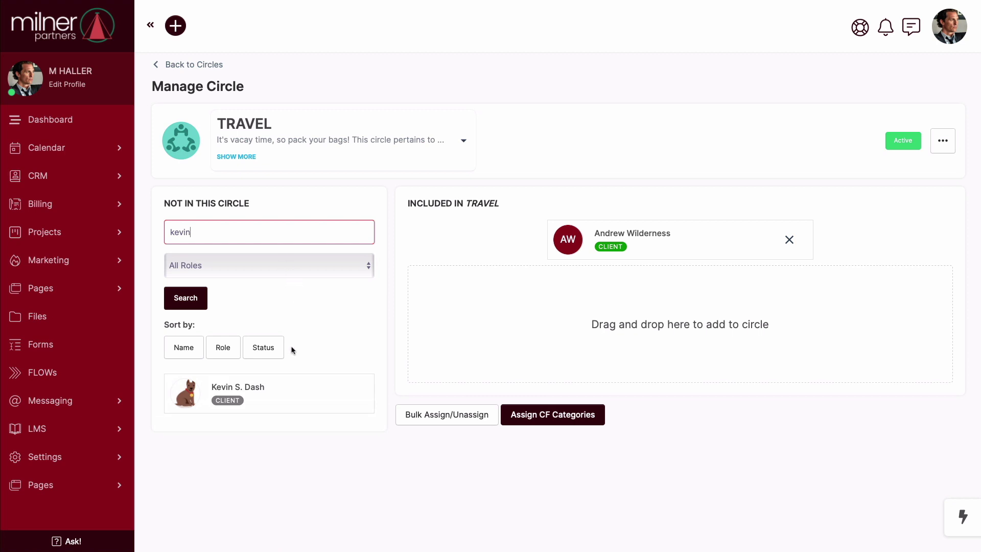
pyautogui.moveTo(285, 386); pyautogui.dragTo(445, 438)
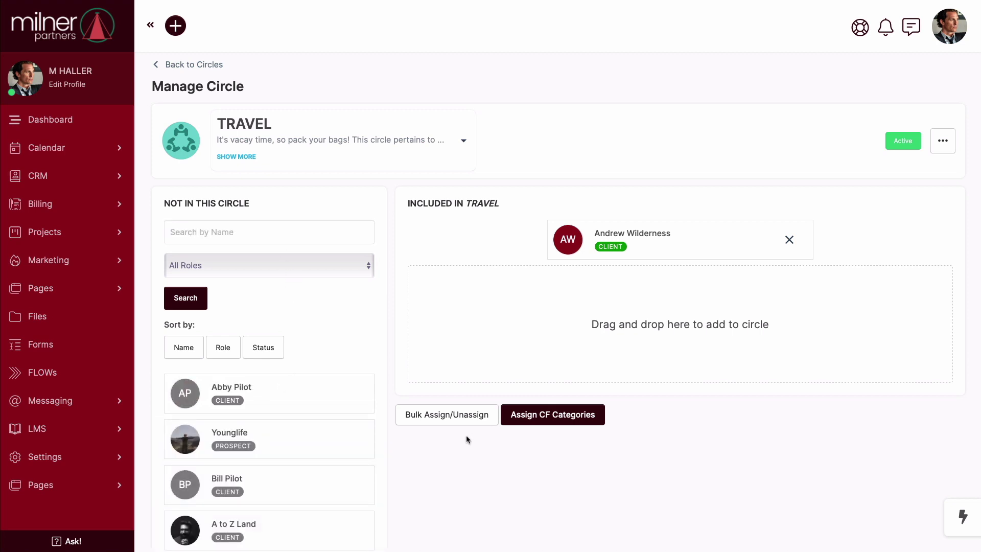
# Bulk-add two clients and a prospect to Travel, remove the first member, and save.
pyautogui.click(485, 420)
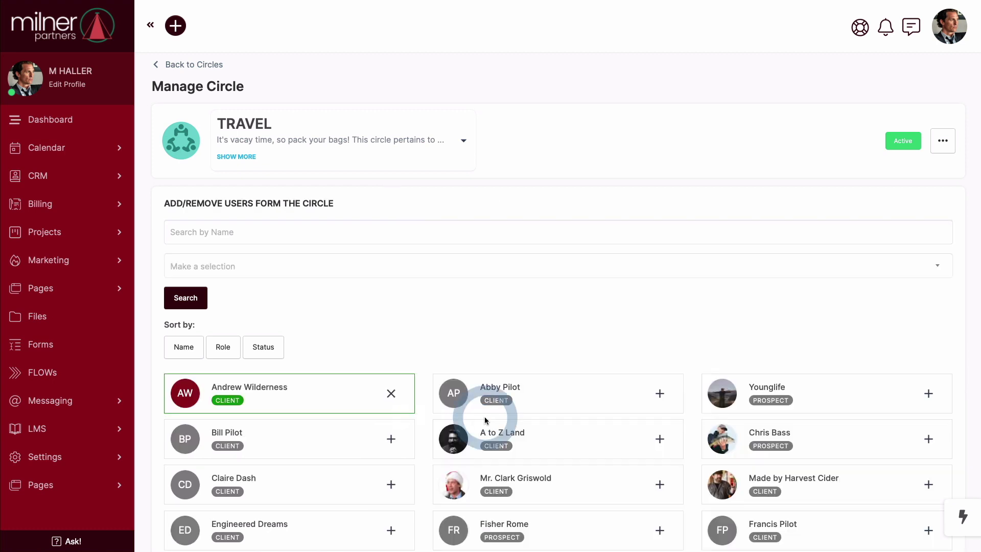
pyautogui.scroll(-3, 486, 399)
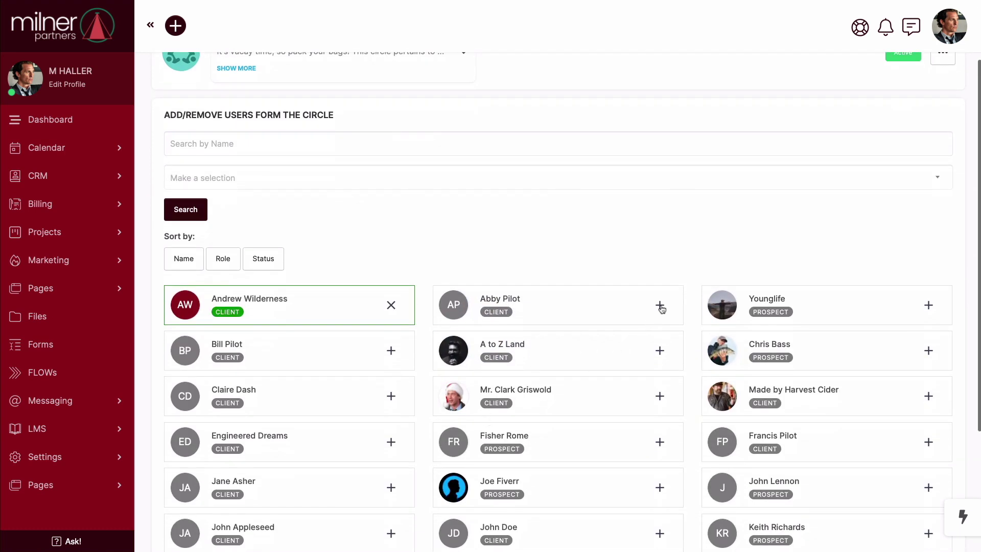
pyautogui.click(659, 305)
pyautogui.click(927, 350)
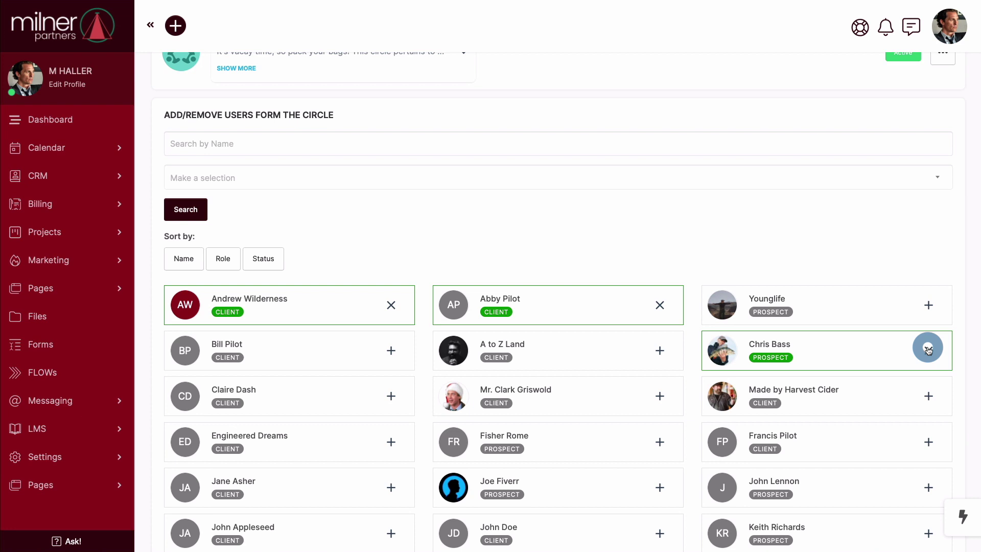
pyautogui.click(660, 395)
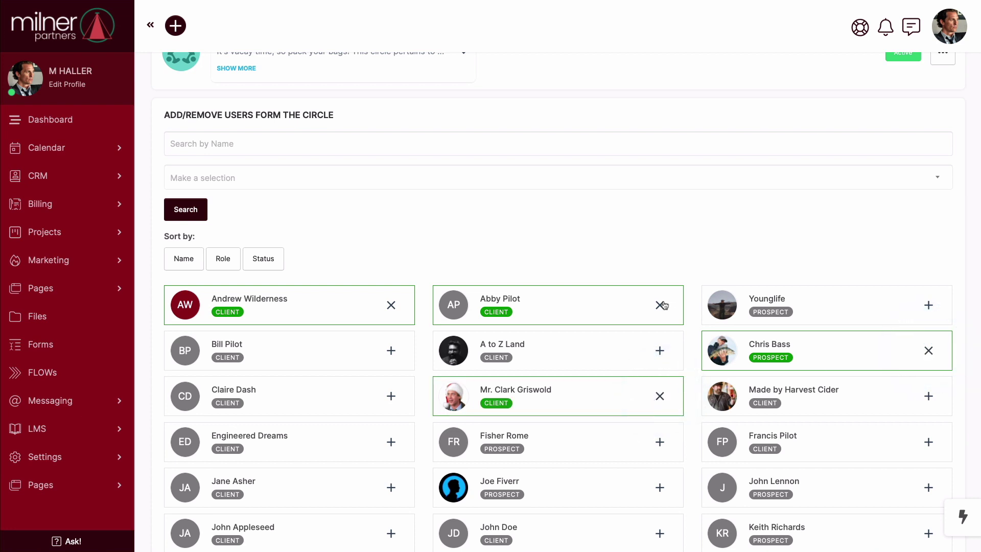
pyautogui.click(393, 306)
pyautogui.scroll(-4, 394, 309)
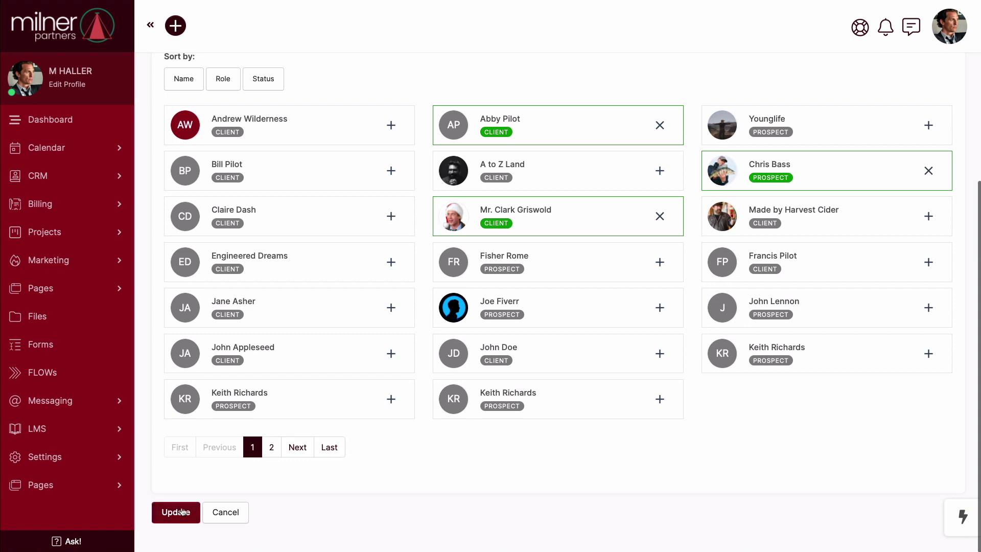
pyautogui.click(182, 511)
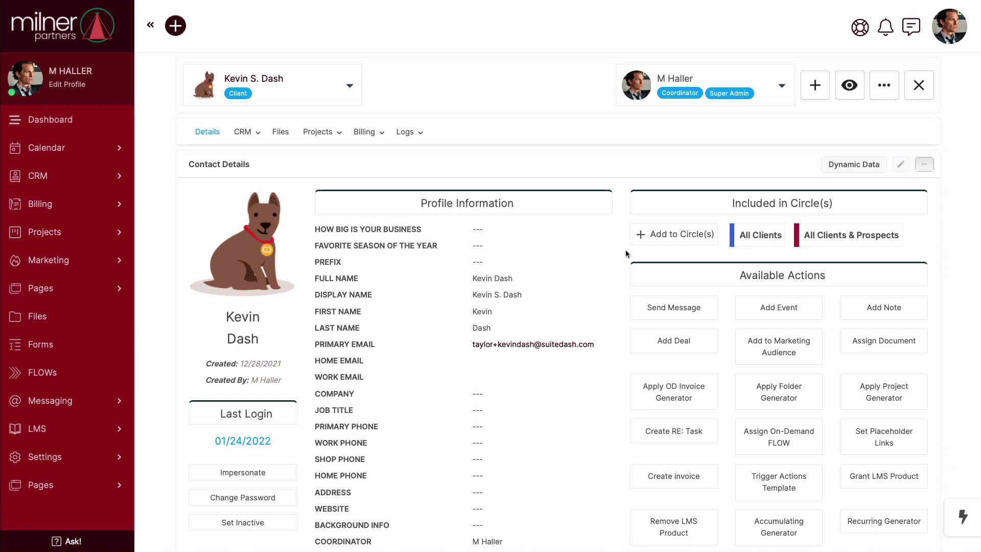
# Add the client contact to the Travel circle from his profile.
pyautogui.click(686, 237)
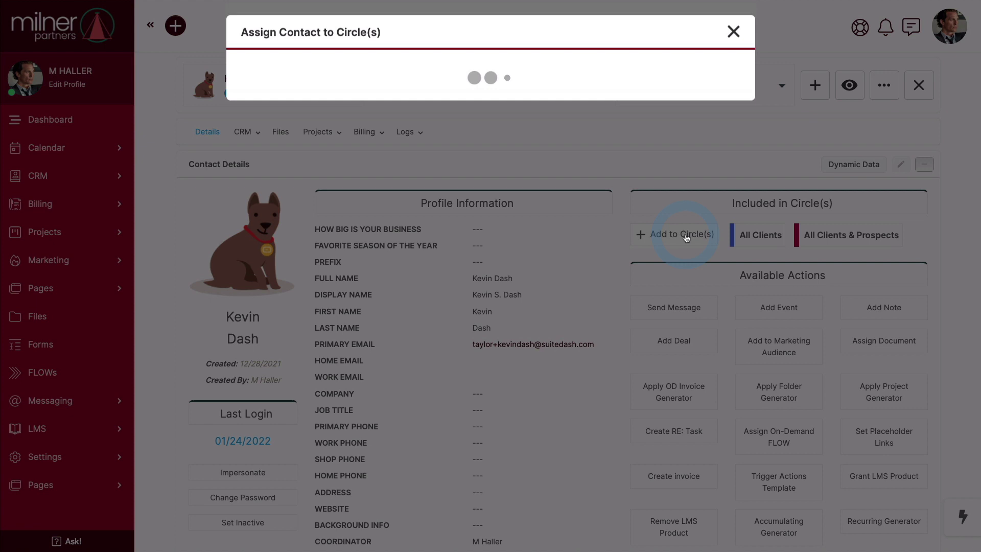
pyautogui.click(355, 82)
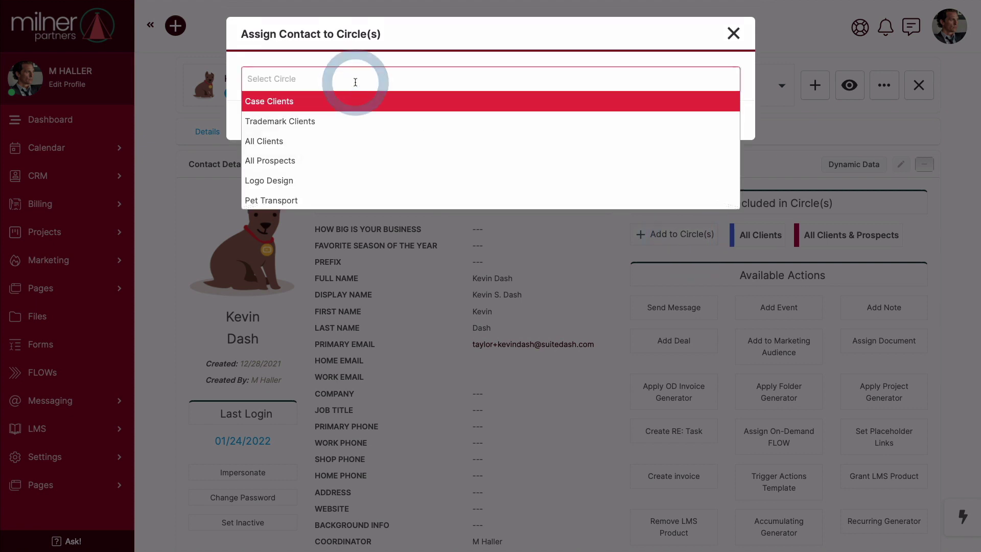
pyautogui.write('travel')
pyautogui.click(340, 103)
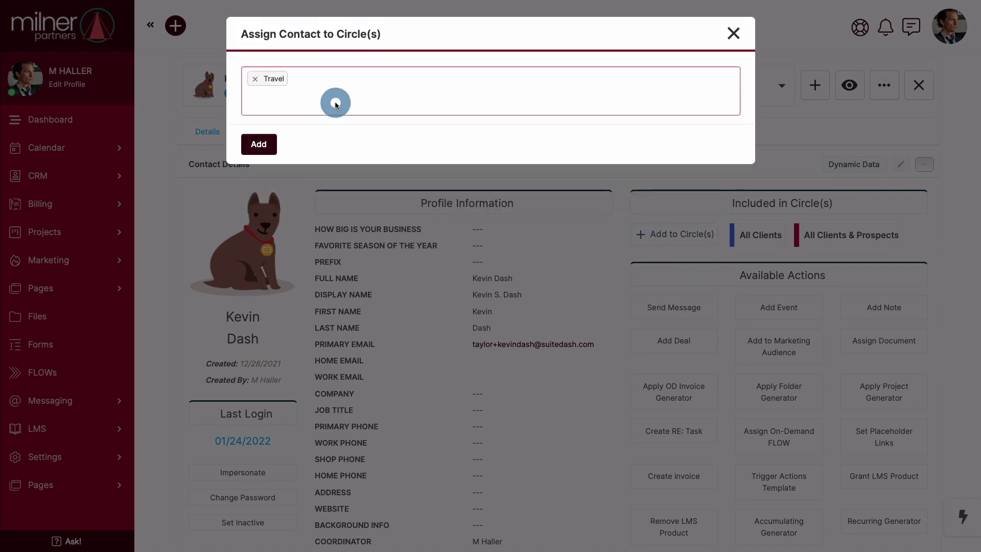
pyautogui.click(265, 142)
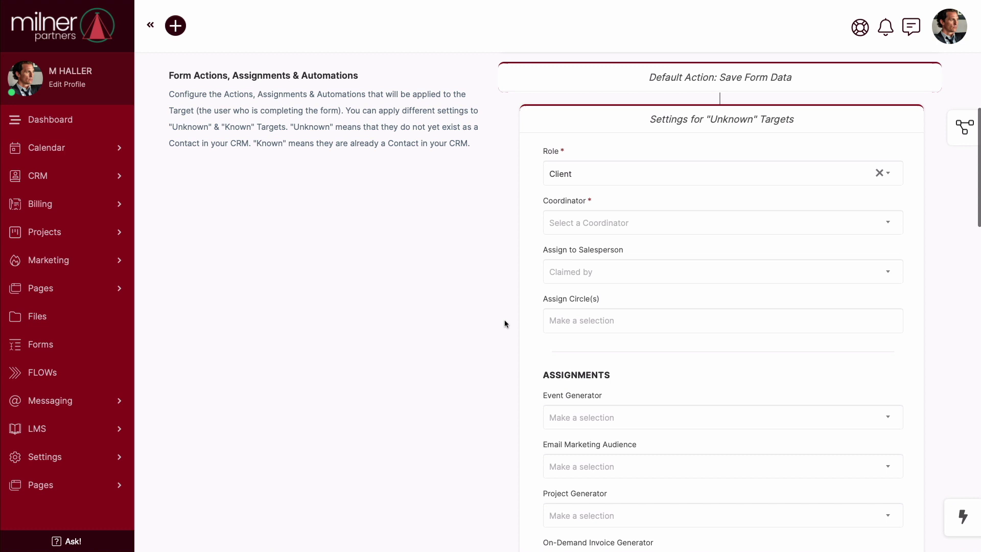
# Assign new form contacts to the Travel and Pet Transport circles and add an automated action.
pyautogui.click(572, 320)
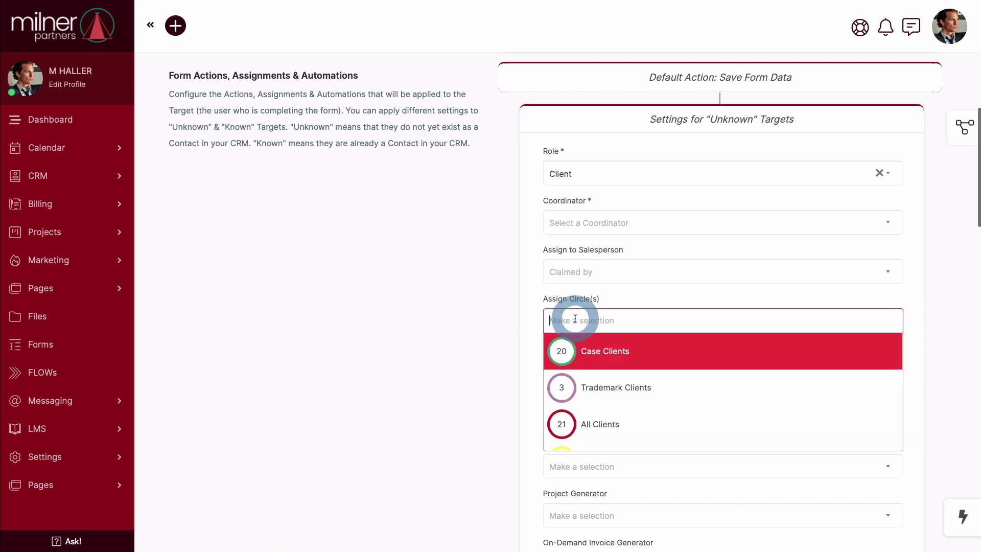
pyautogui.write('travel')
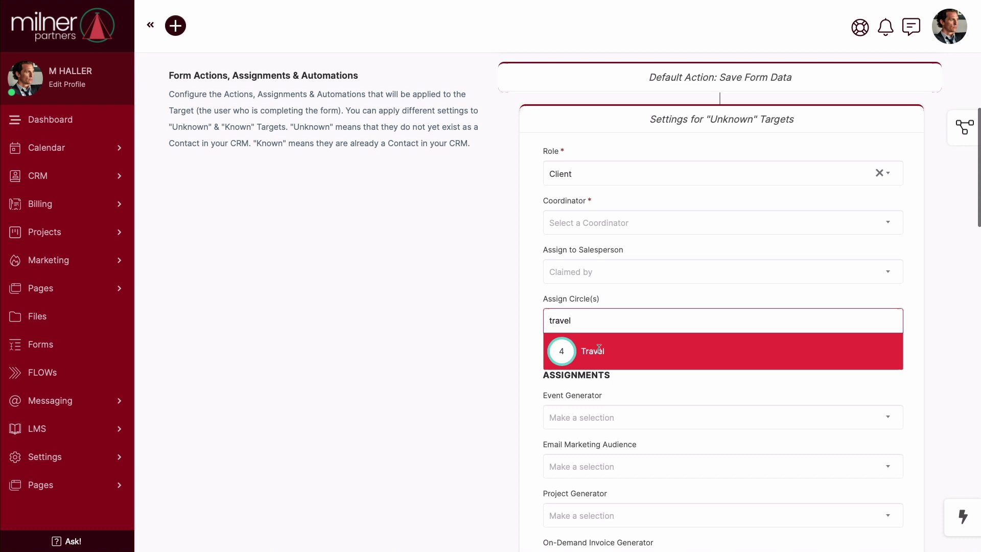
pyautogui.click(599, 348)
pyautogui.click(587, 345)
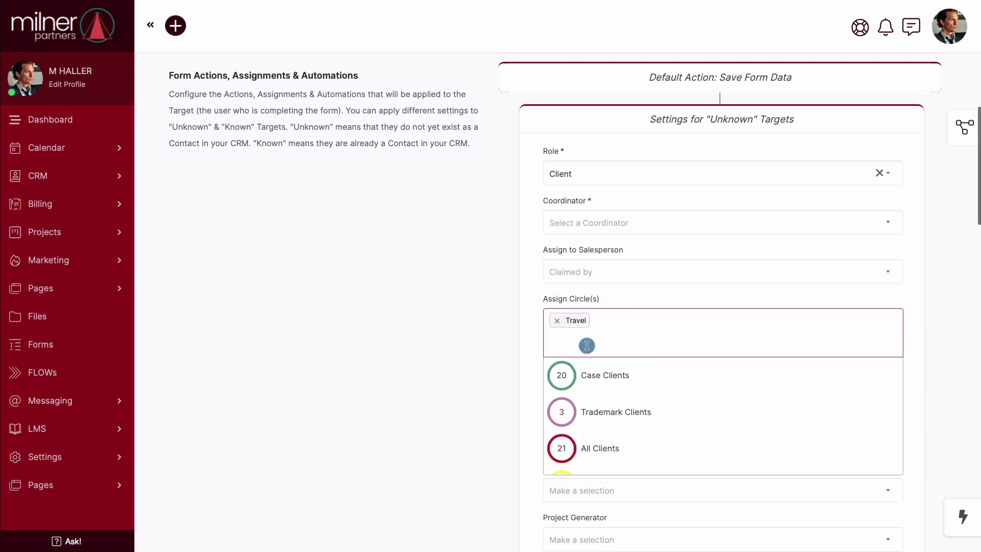
pyautogui.scroll(-4, 607, 393)
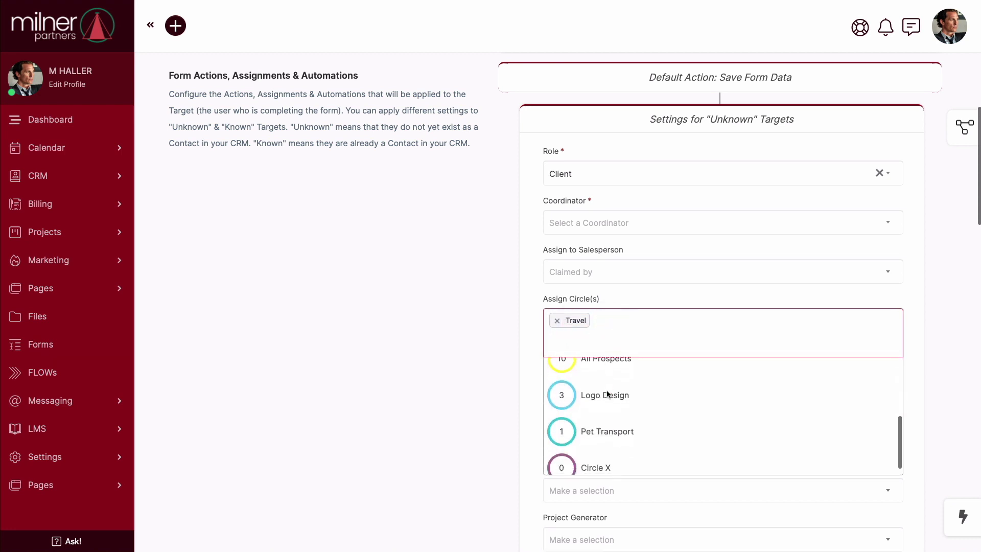
pyautogui.click(618, 423)
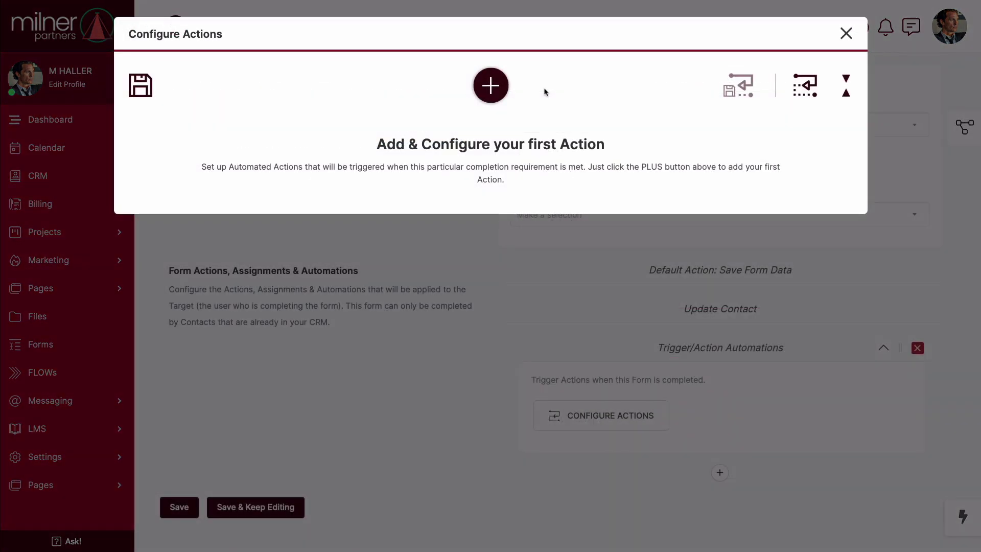
pyautogui.click(490, 85)
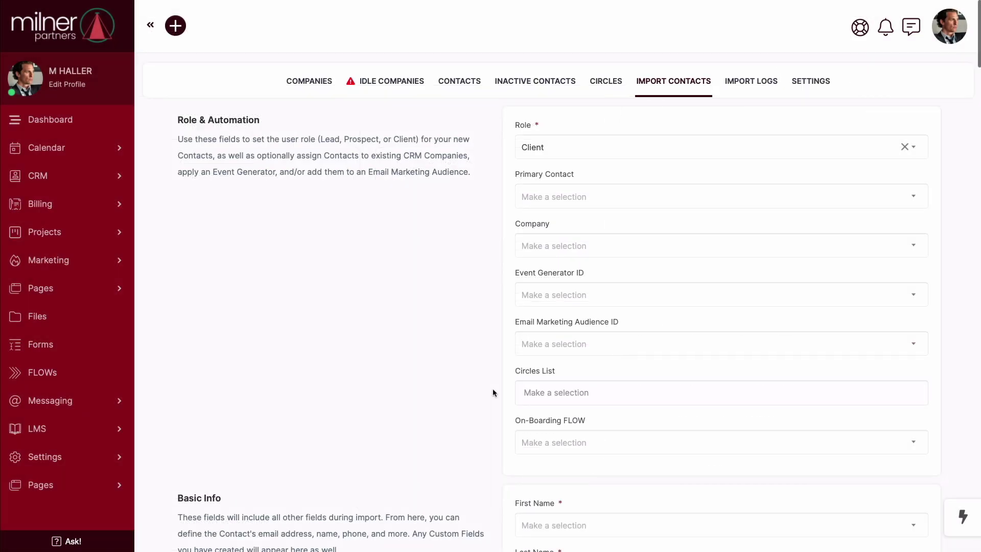
# Review the circles available to imported contacts in the Circles List dropdown.
pyautogui.click(544, 394)
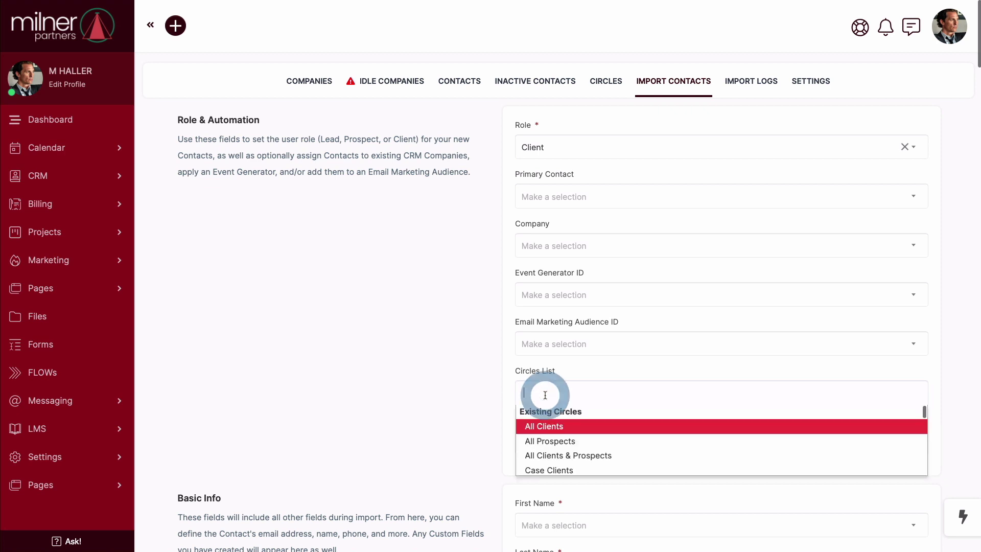
pyautogui.scroll(-6, 559, 425)
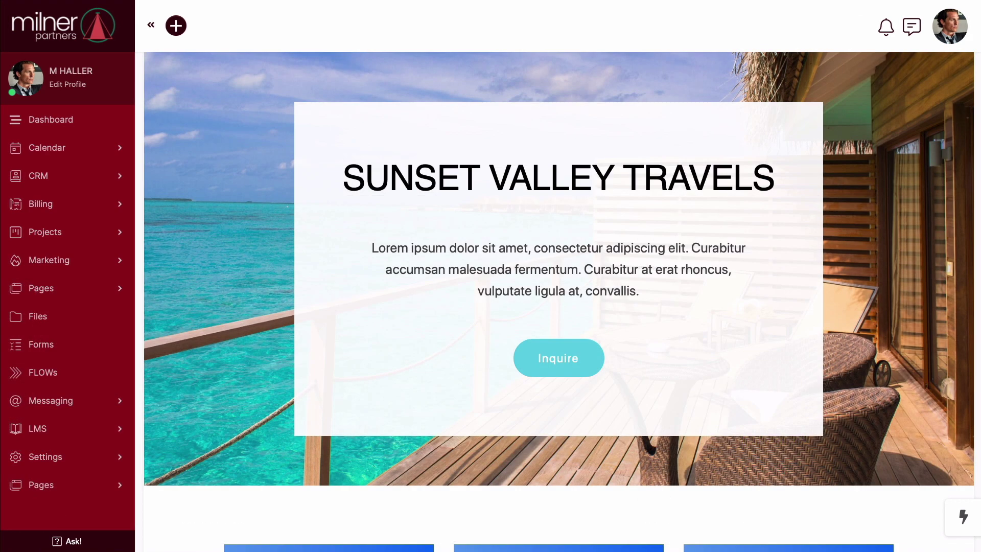
# Scroll through the Sunset Valley Travels portal page preview.
pyautogui.scroll(-5, 560, 302)
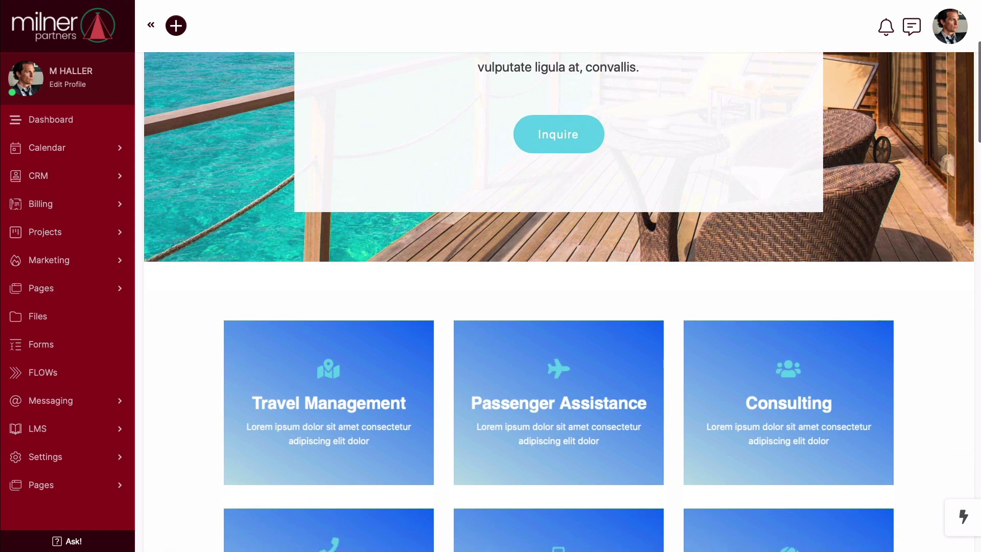
pyautogui.scroll(-6, 559, 301)
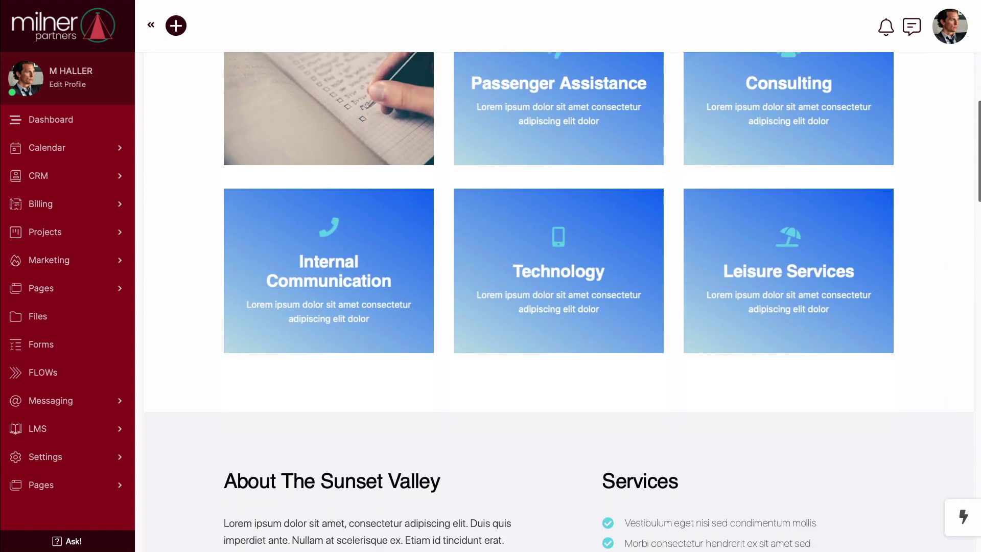
pyautogui.scroll(-5, 559, 301)
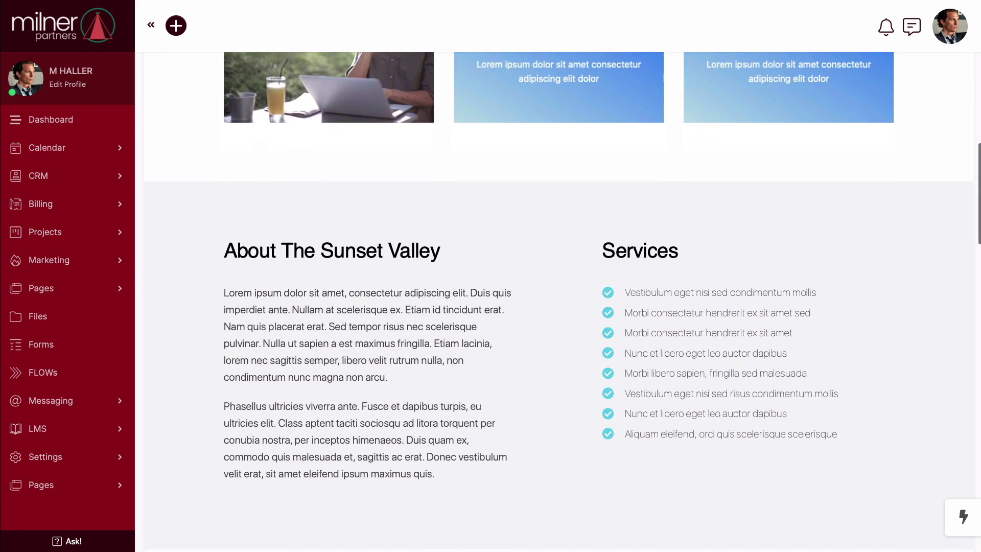
pyautogui.scroll(5, 559, 301)
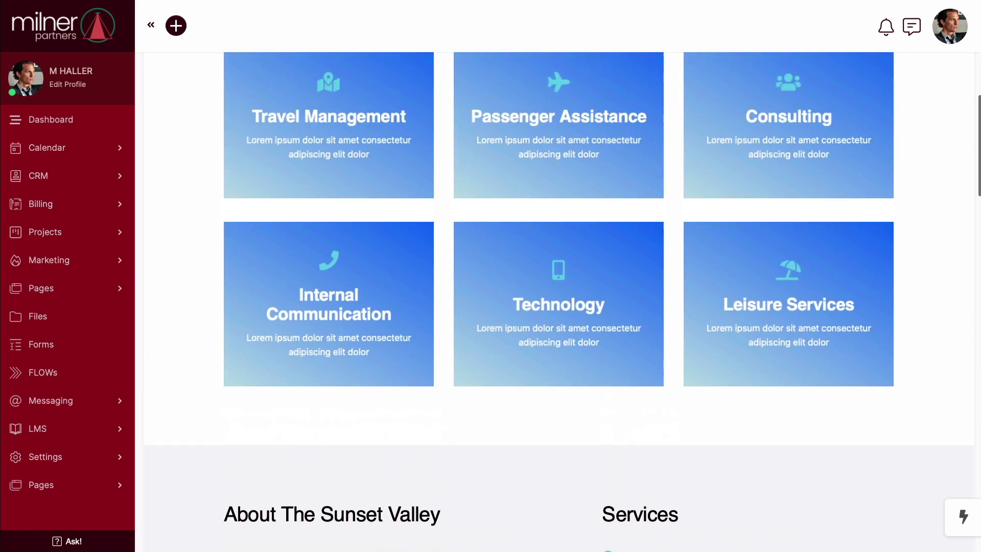
pyautogui.scroll(10, 559, 301)
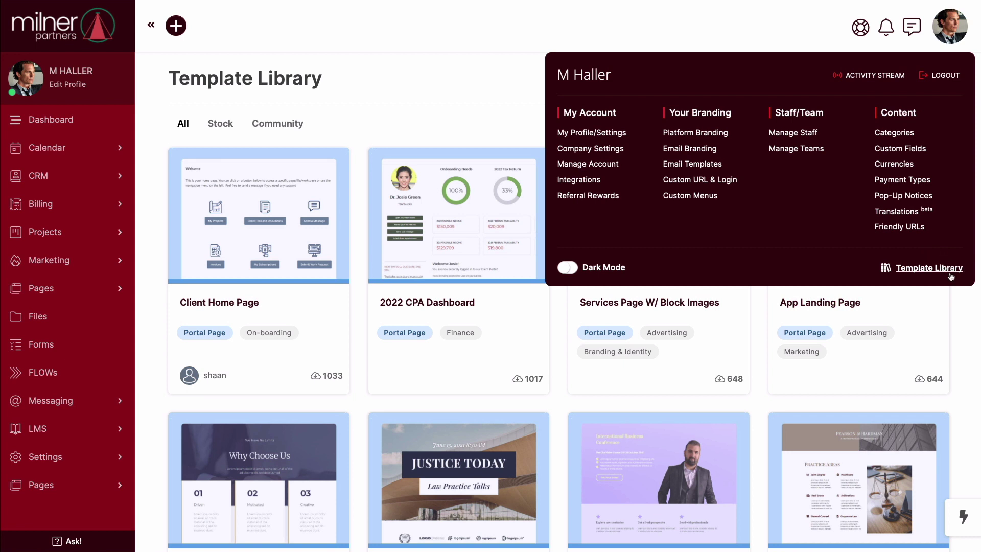
# Scroll through the Template Library's portal page templates.
pyautogui.scroll(-6, 957, 303)
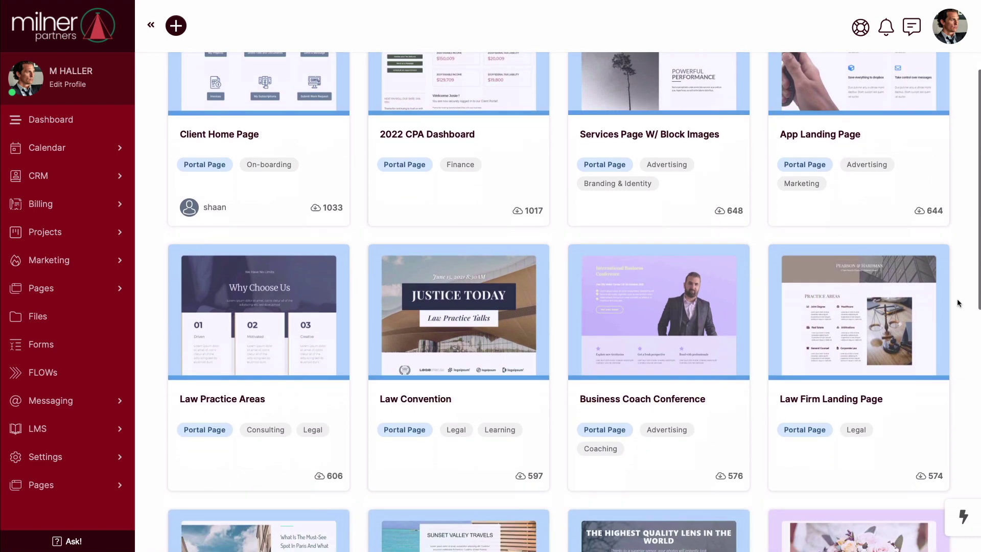
pyautogui.scroll(-3, 957, 303)
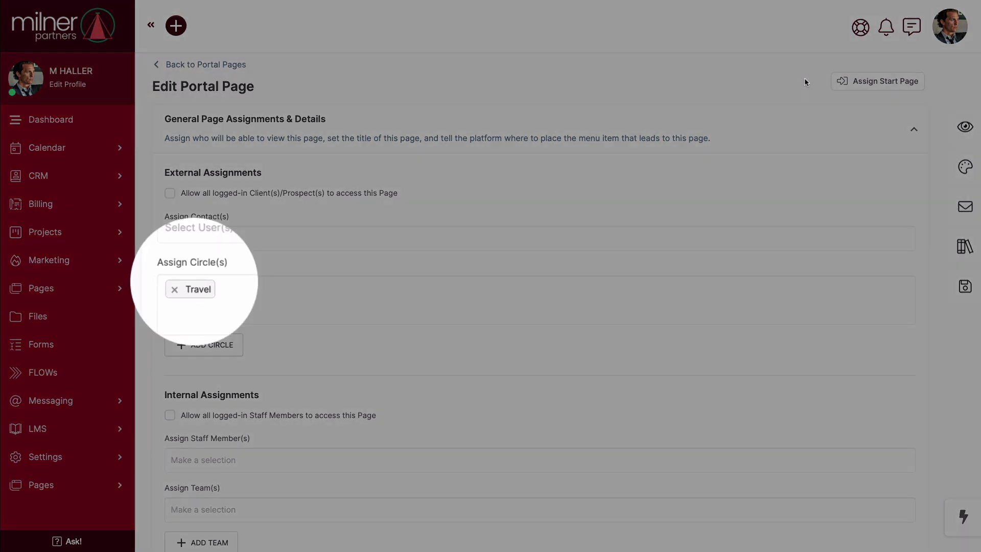
# Make this portal page the Travel circle's start page and save it.
pyautogui.click(878, 85)
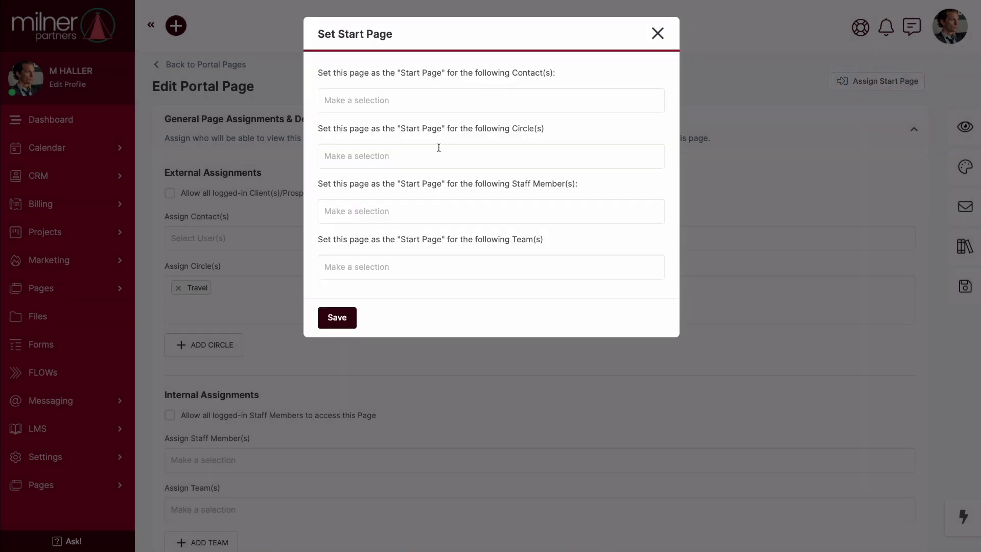
pyautogui.click(437, 153)
pyautogui.click(430, 179)
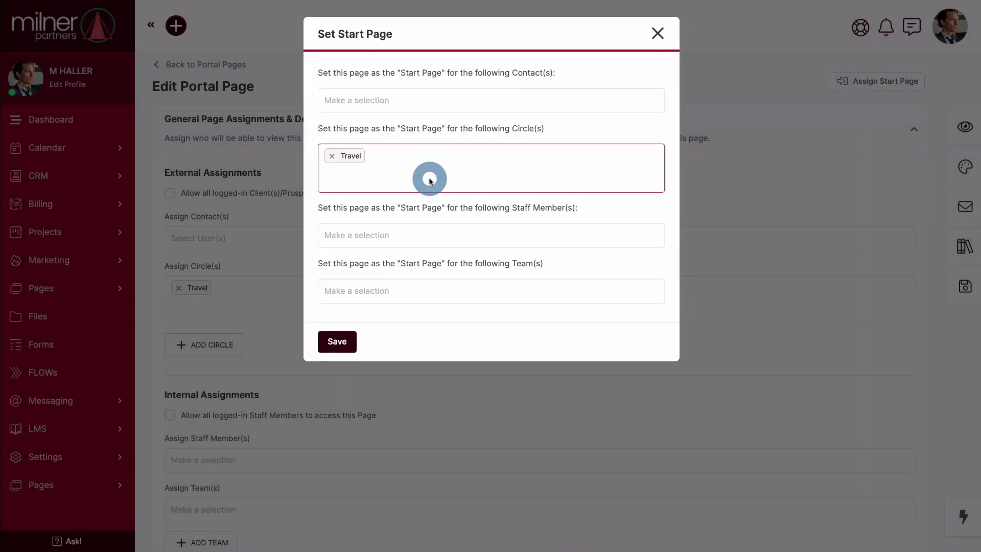
pyautogui.click(346, 340)
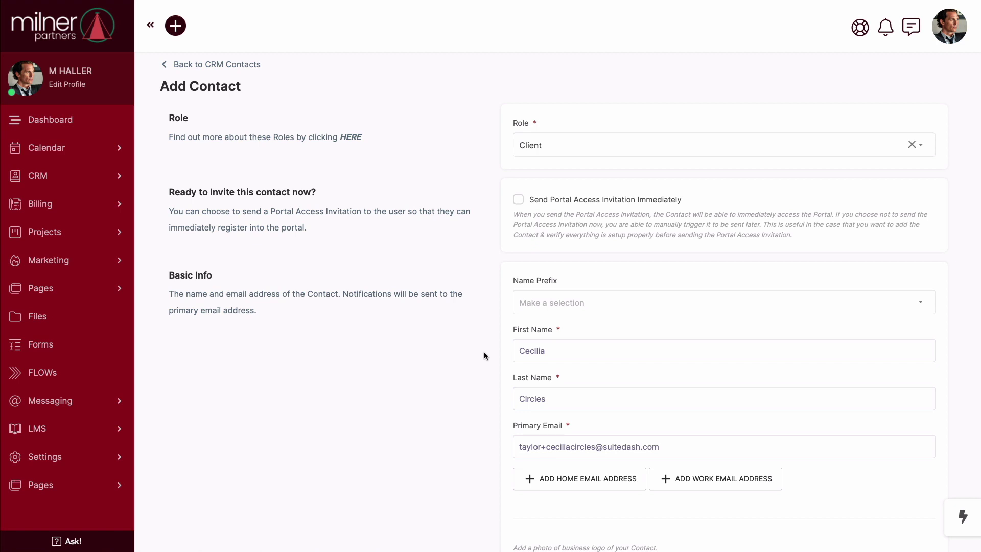
# Assign the new client contact to the Travel circle in its Circle(s) field.
pyautogui.scroll(-4, 484, 355)
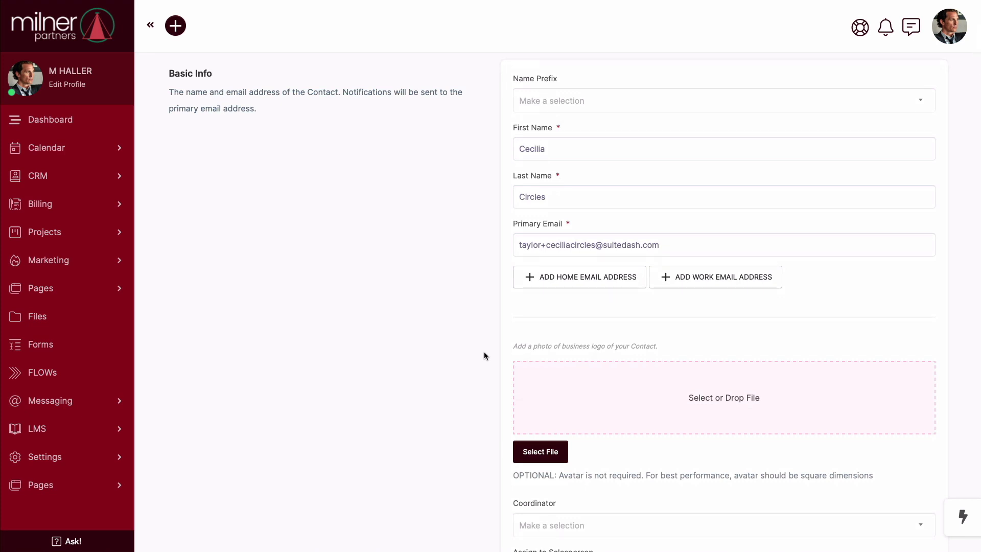
pyautogui.scroll(-9, 484, 355)
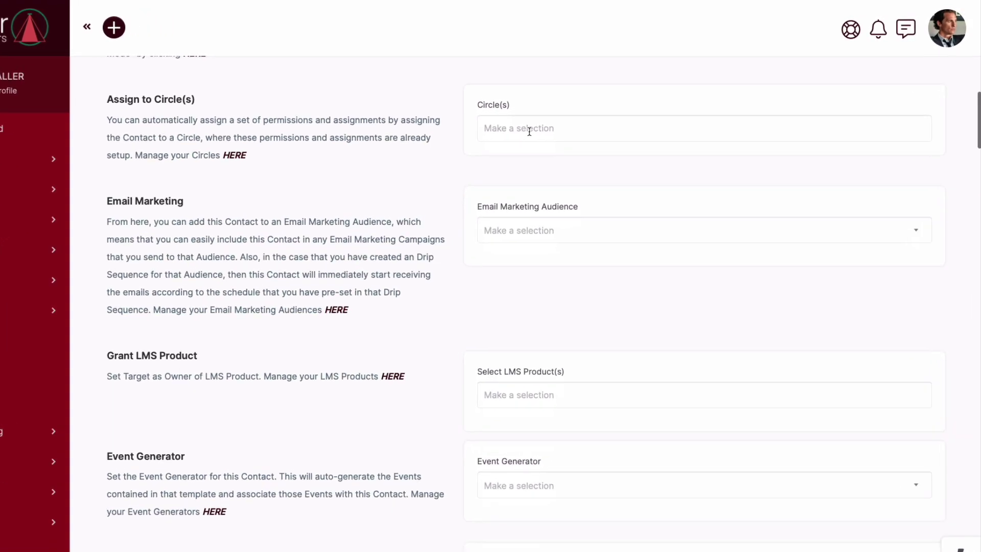
pyautogui.click(561, 182)
pyautogui.write('travel')
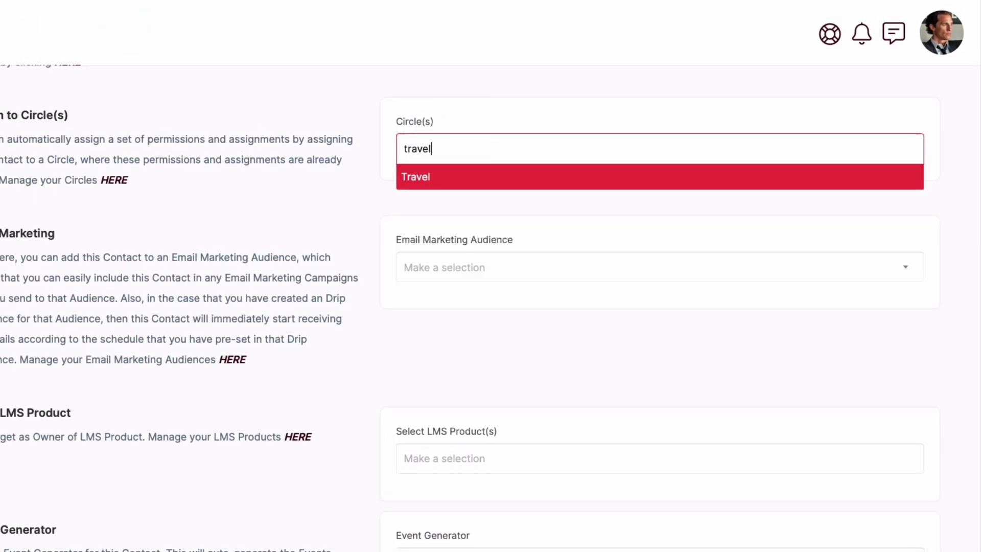
pyautogui.click(461, 175)
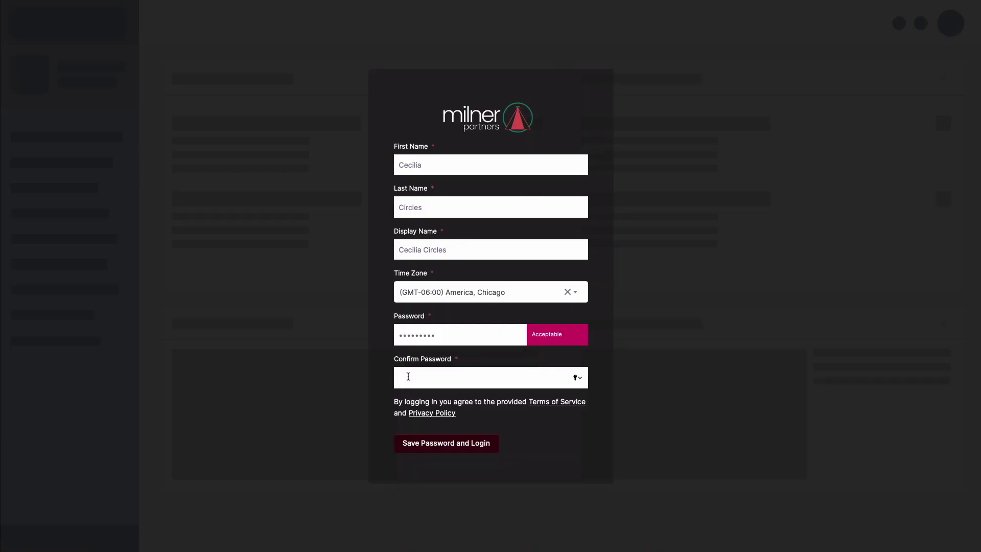
# Confirm the contact's password, save it and log in as the contact.
pyautogui.write('•••••••••')
pyautogui.click(457, 444)
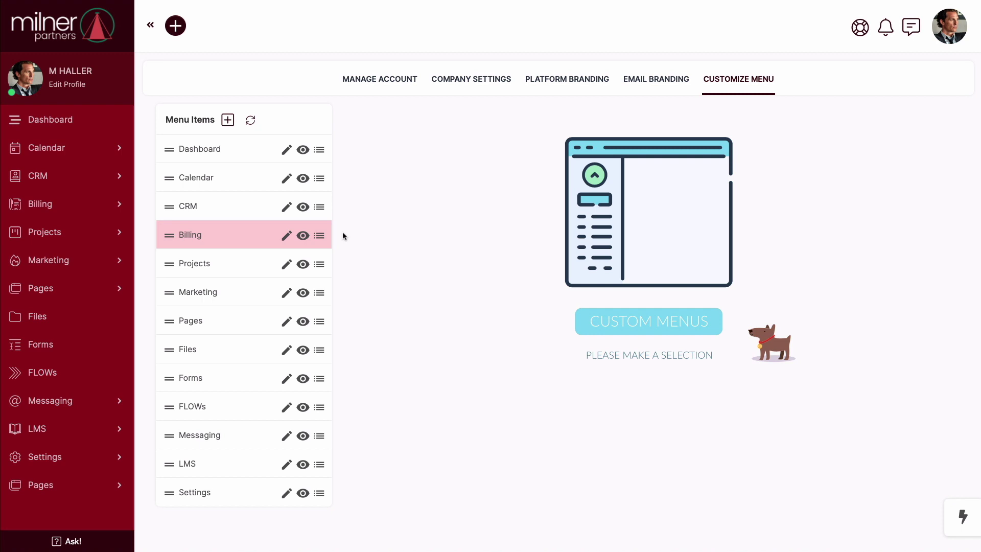
# Make the Billing menu item visible to the Travel circle and save the visibility settings.
pyautogui.click(303, 235)
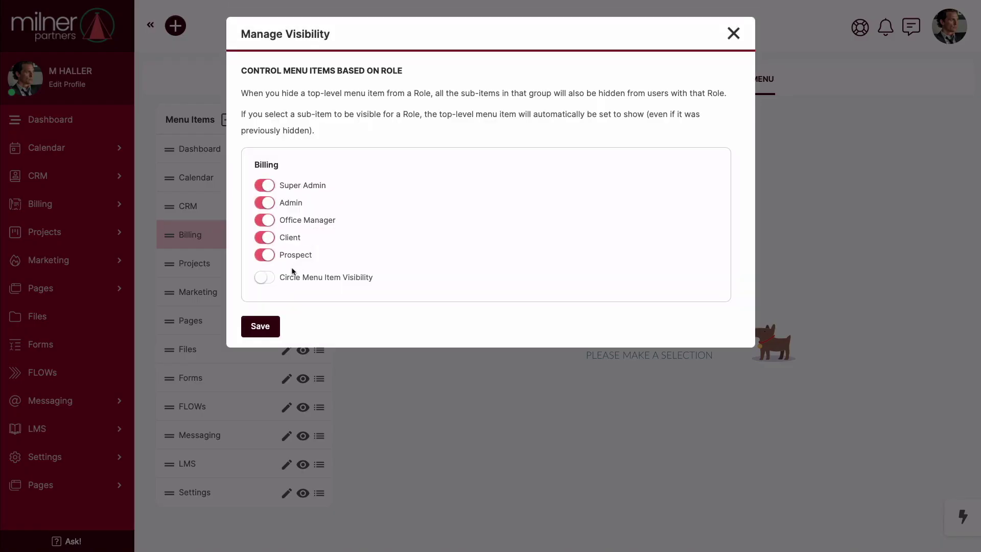
pyautogui.click(265, 278)
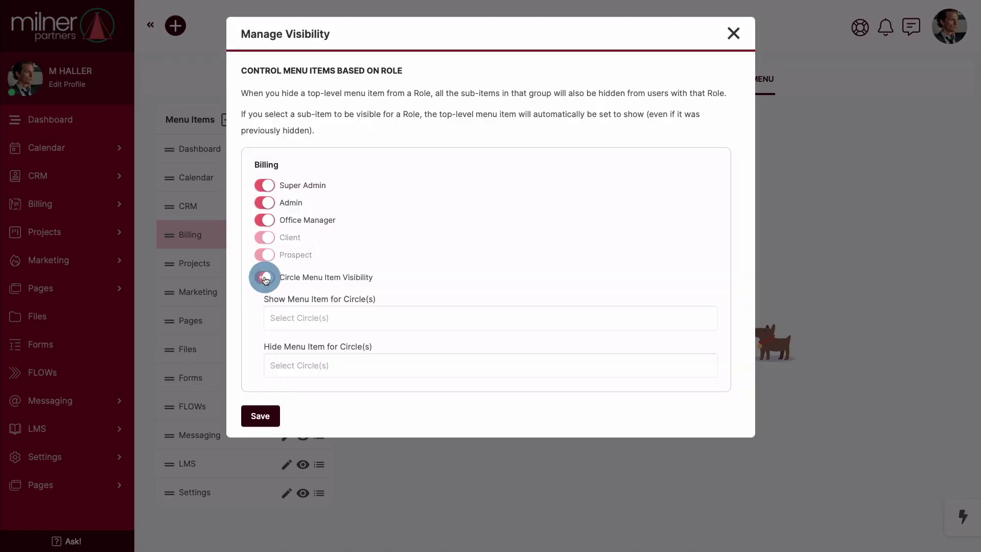
pyautogui.click(300, 317)
pyautogui.write('travel')
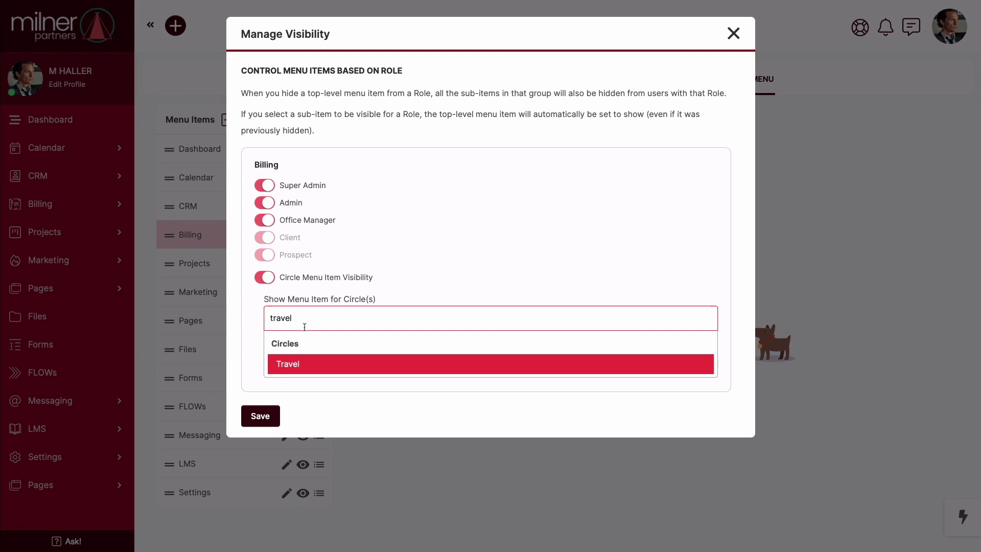
pyautogui.click(304, 363)
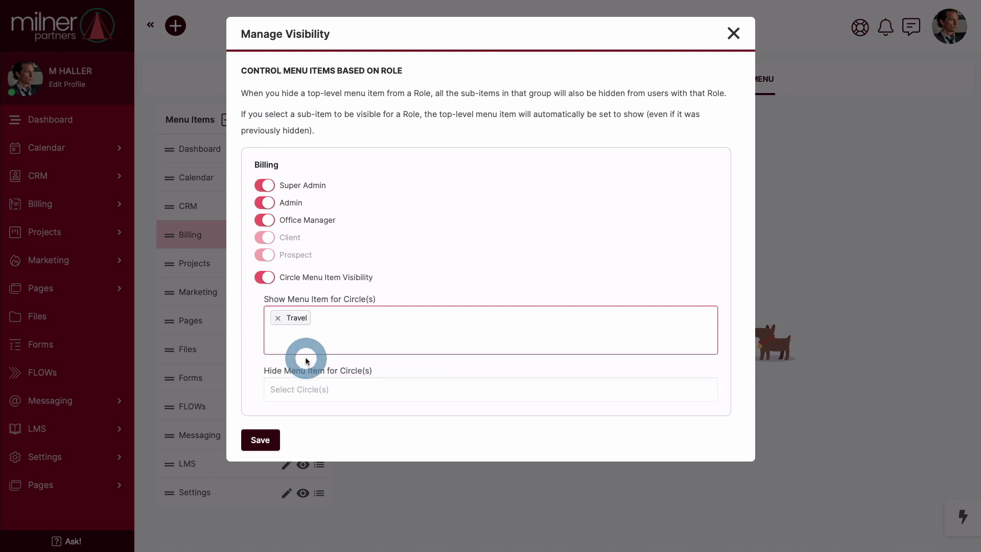
pyautogui.click(271, 440)
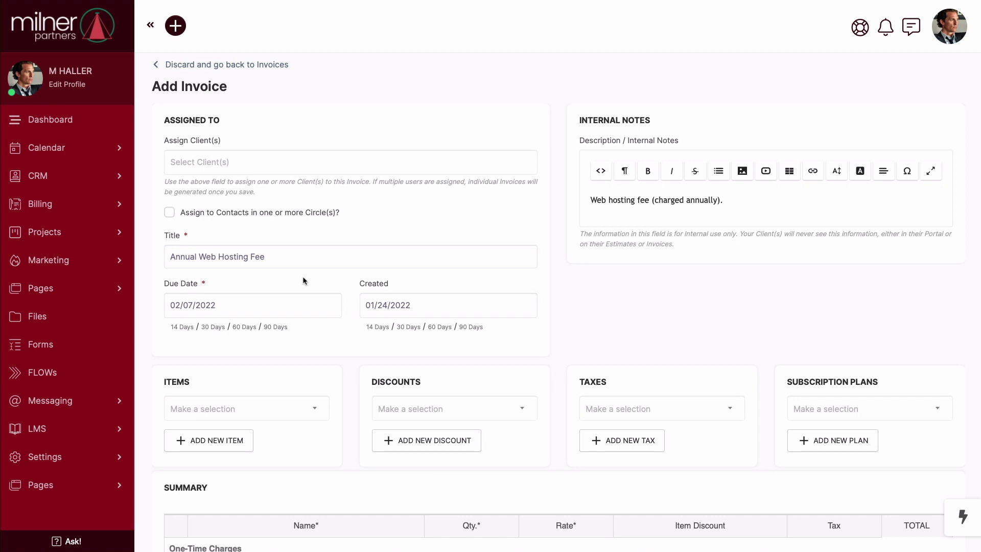
# Assign the Annual Web Hosting Fee invoice to contacts in the Web Hosting circle.
pyautogui.click(281, 256)
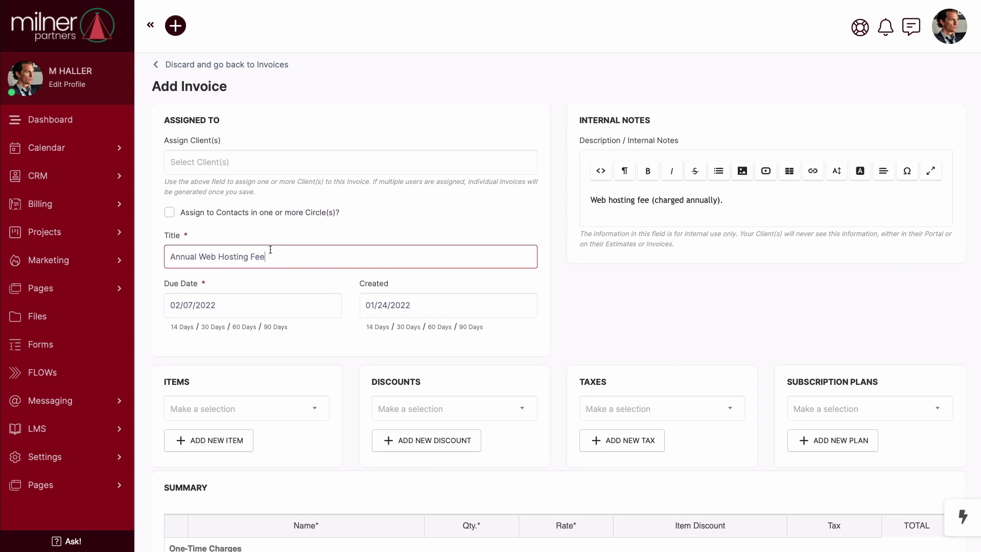
pyautogui.click(170, 213)
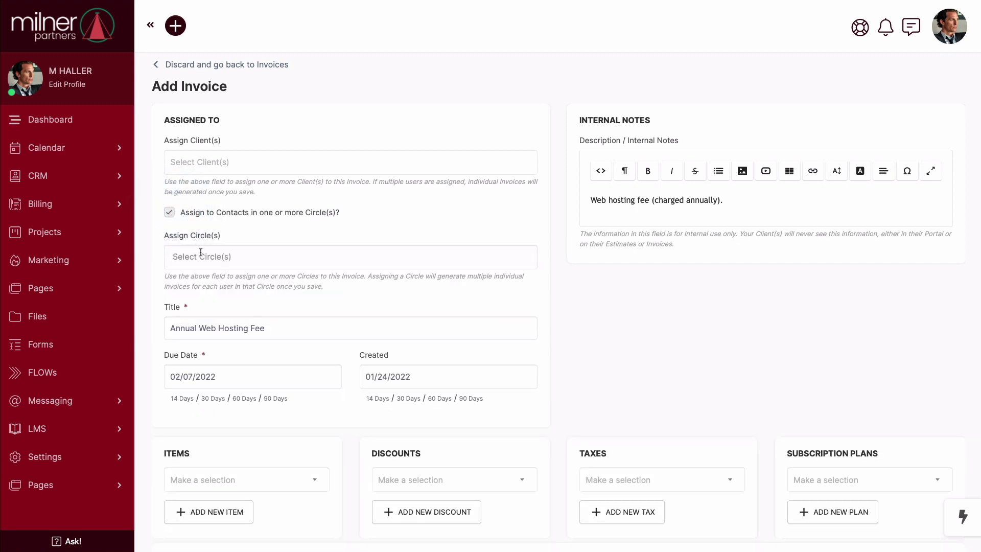
pyautogui.click(200, 257)
pyautogui.scroll(-5, 243, 304)
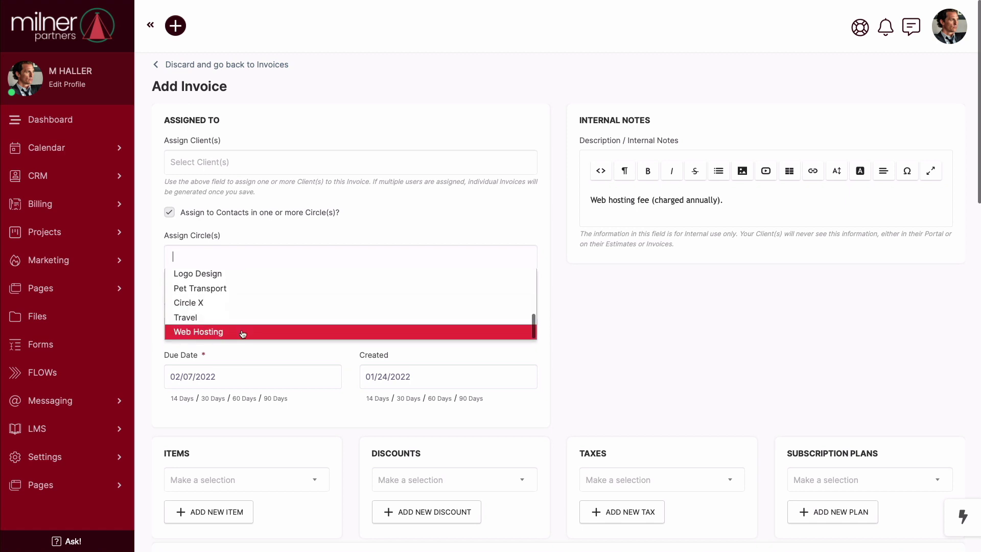
pyautogui.click(242, 331)
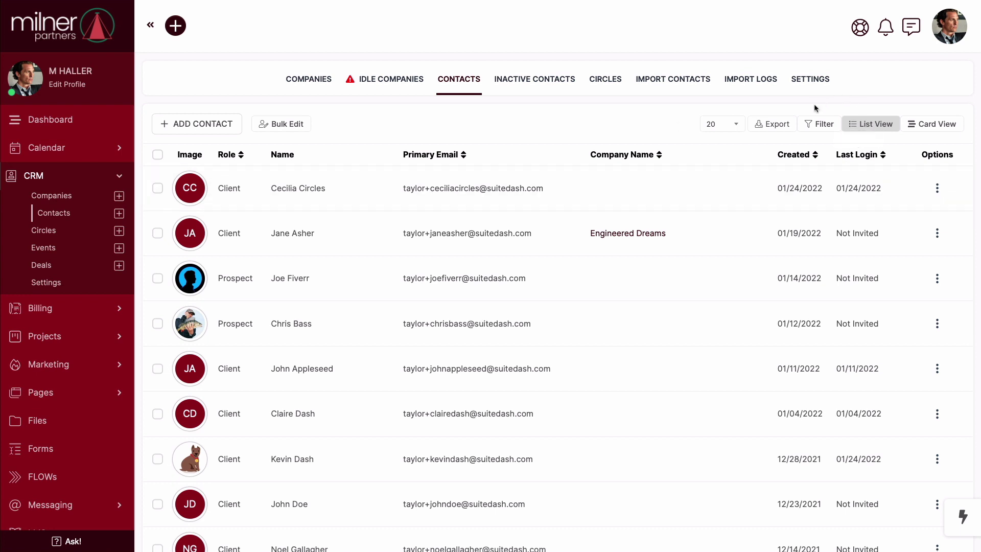
# Filter contacts by the Pet Transport and Travel circles and open the first client's details.
pyautogui.click(816, 124)
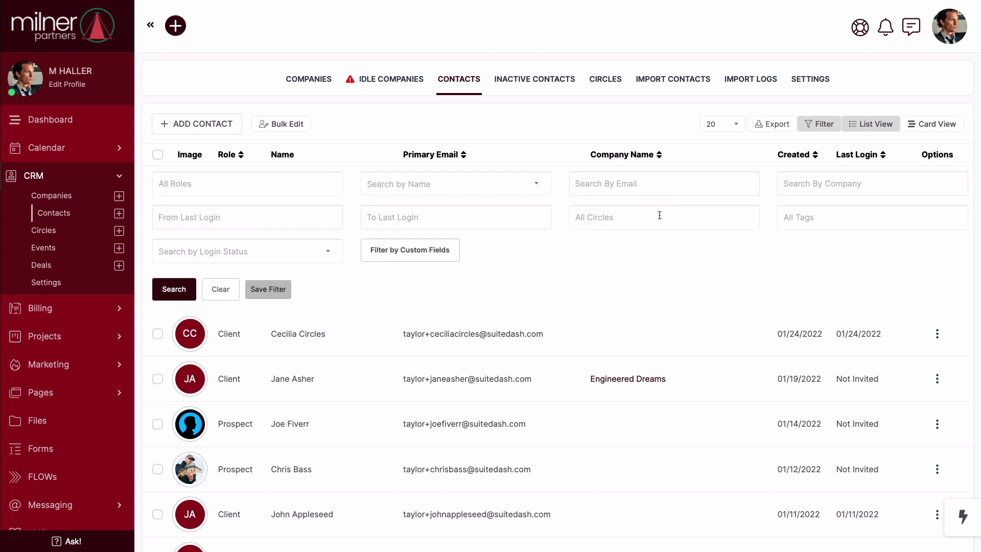
pyautogui.click(658, 216)
pyautogui.write('pet')
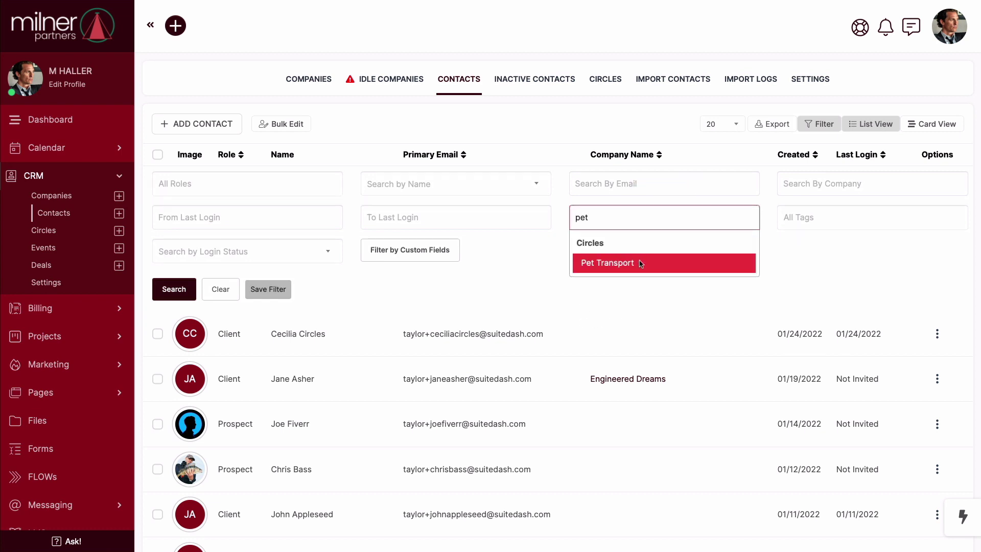
pyautogui.click(639, 262)
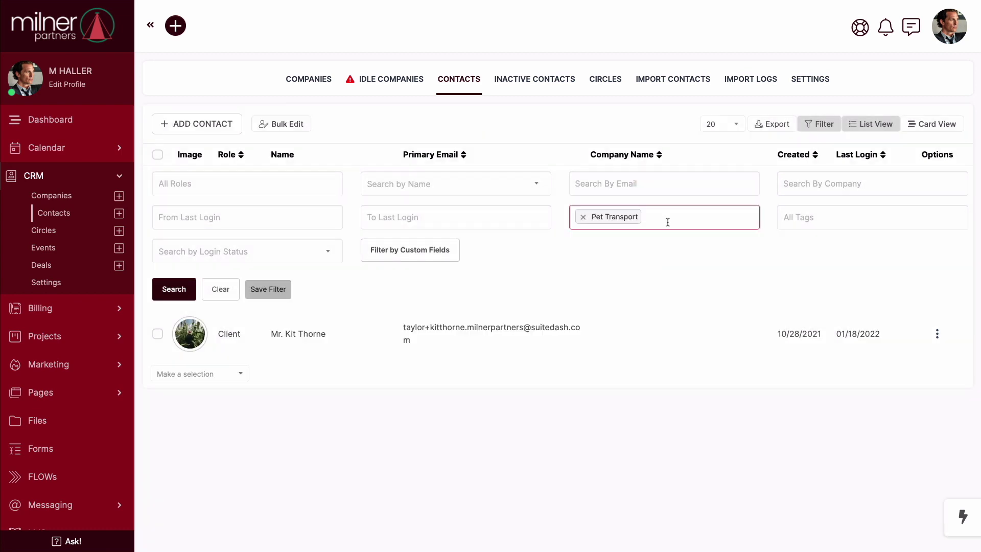
pyautogui.click(667, 218)
pyautogui.scroll(-10, 659, 257)
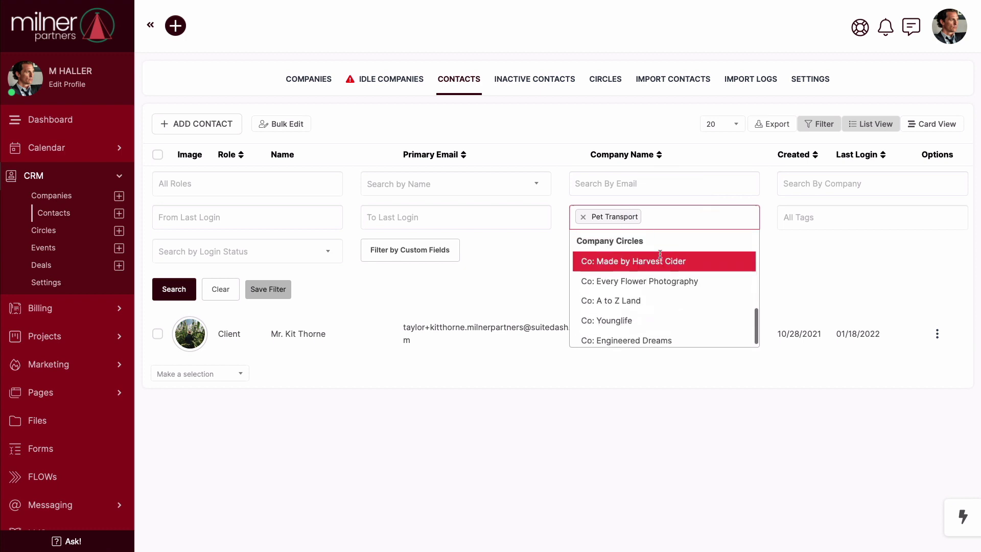
pyautogui.scroll(3, 658, 255)
pyautogui.click(636, 252)
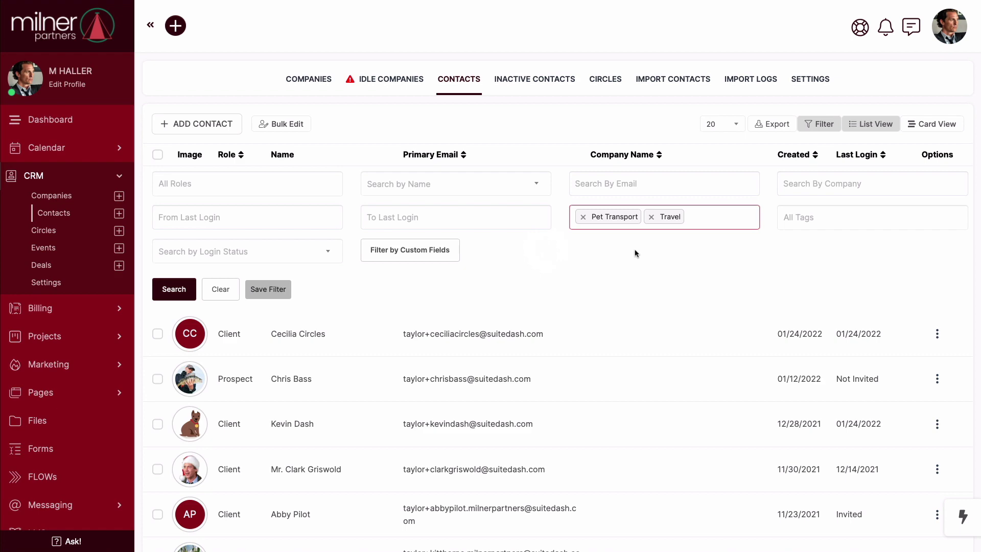
pyautogui.click(622, 314)
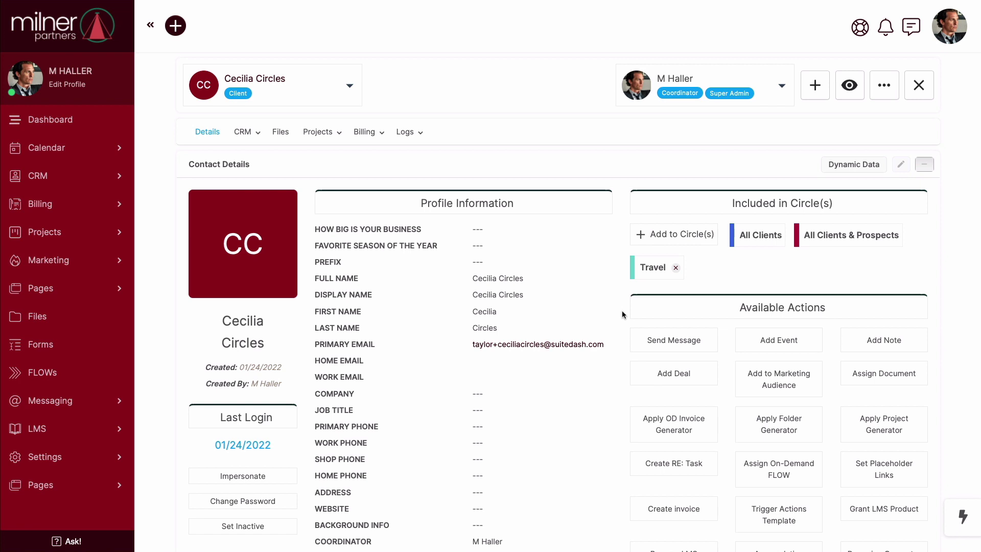
pyautogui.scroll(-3, 622, 314)
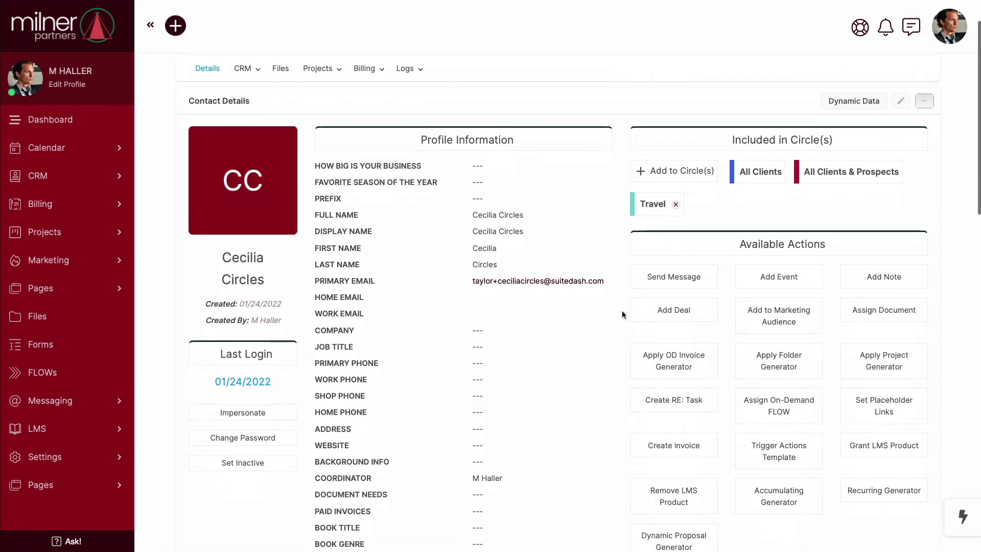
pyautogui.scroll(-3, 622, 314)
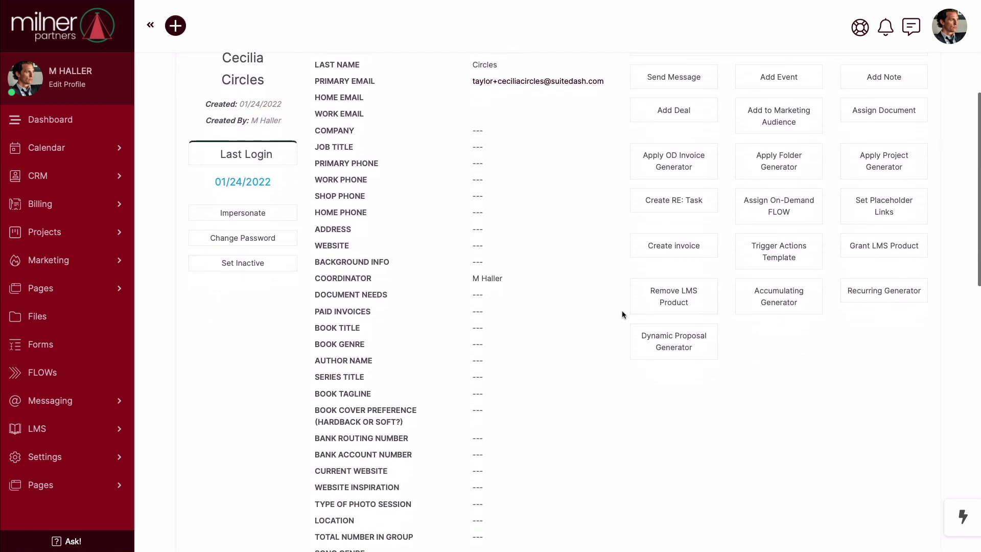
pyautogui.scroll(-2, 622, 314)
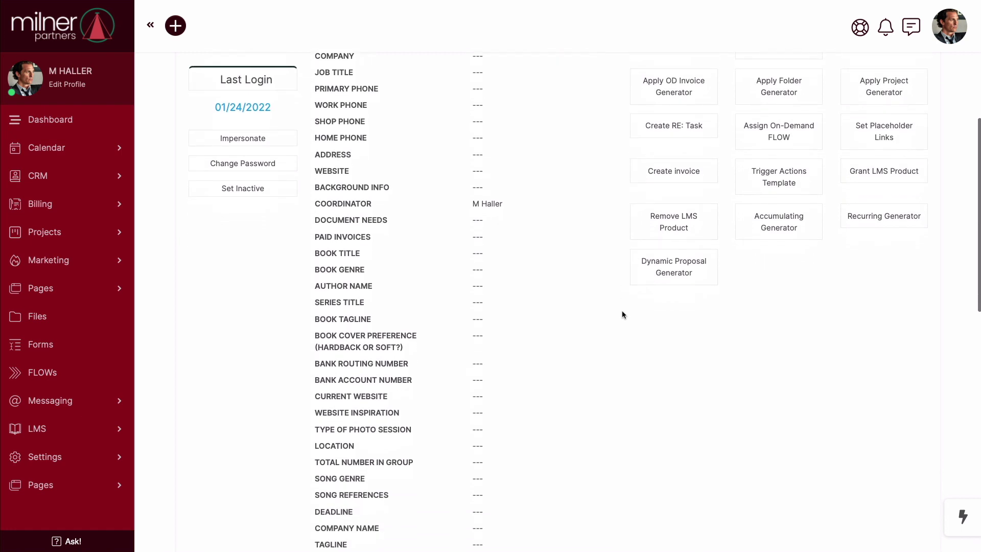
pyautogui.scroll(-3, 622, 314)
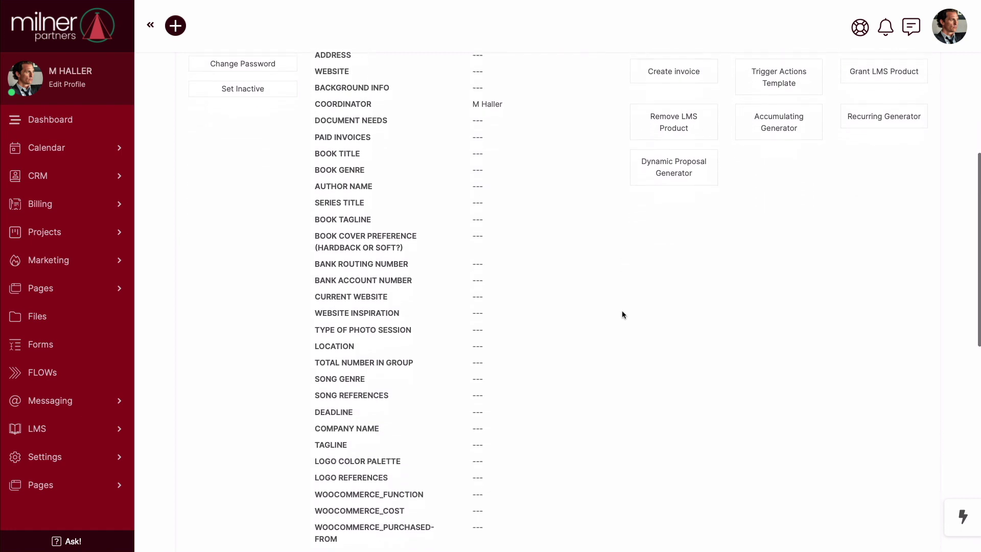
pyautogui.scroll(-3, 622, 314)
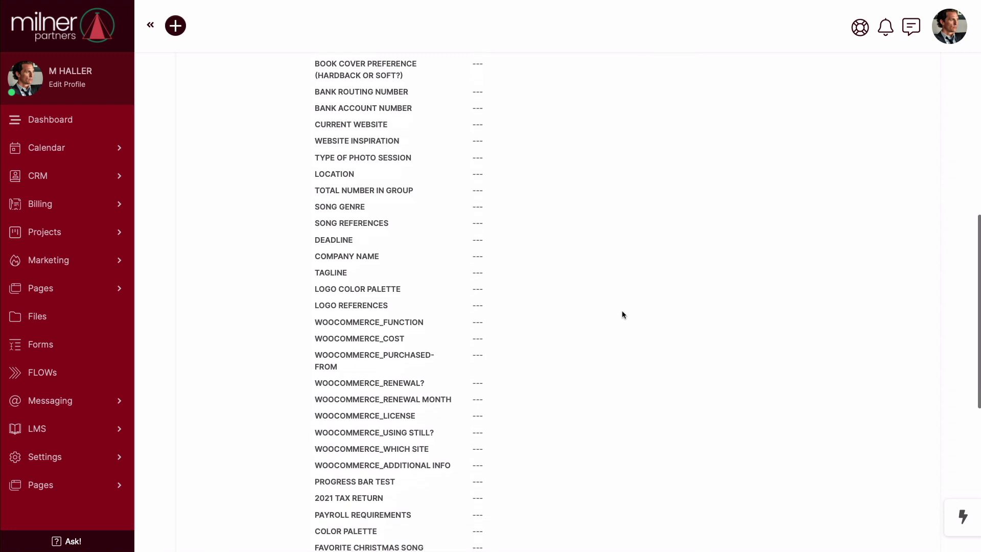
pyautogui.scroll(-2, 622, 314)
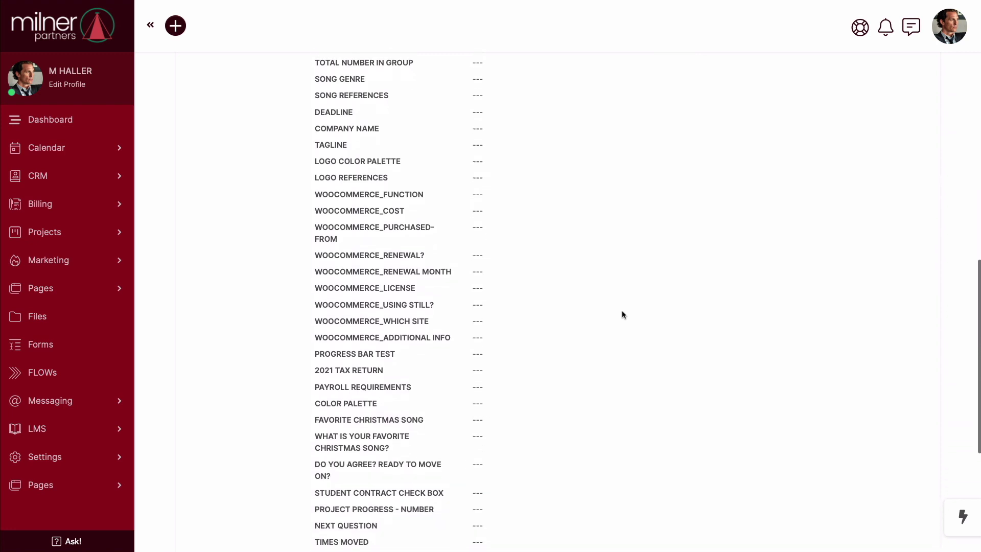
pyautogui.scroll(9, 622, 314)
pyautogui.scroll(6, 622, 314)
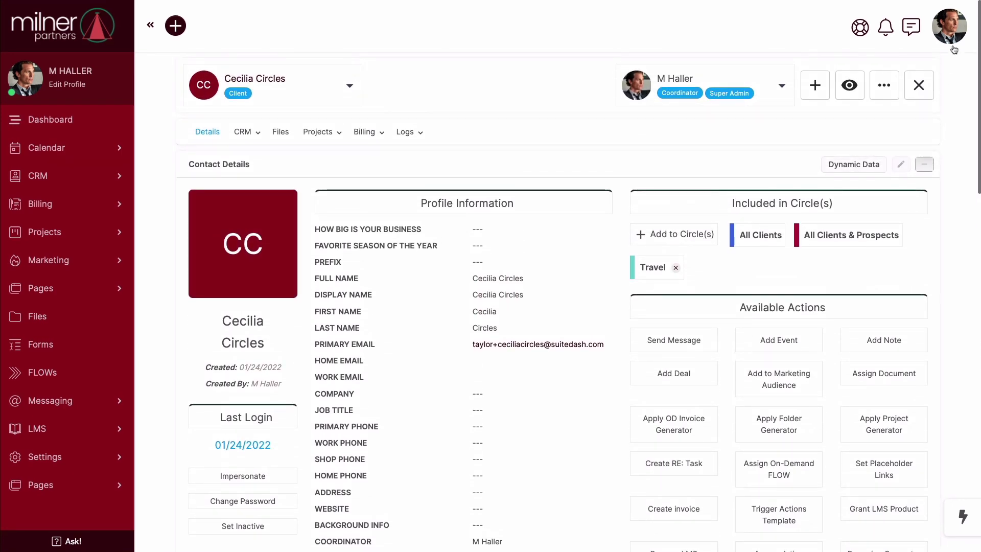
# Create a 'Travel' category under Custom Fields > CRM Contacts.
pyautogui.click(949, 36)
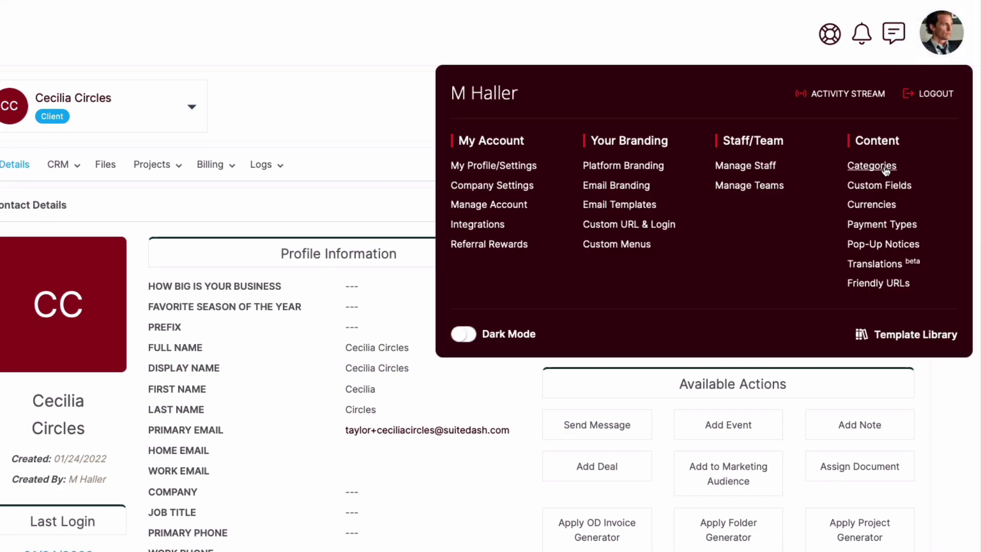
pyautogui.click(885, 169)
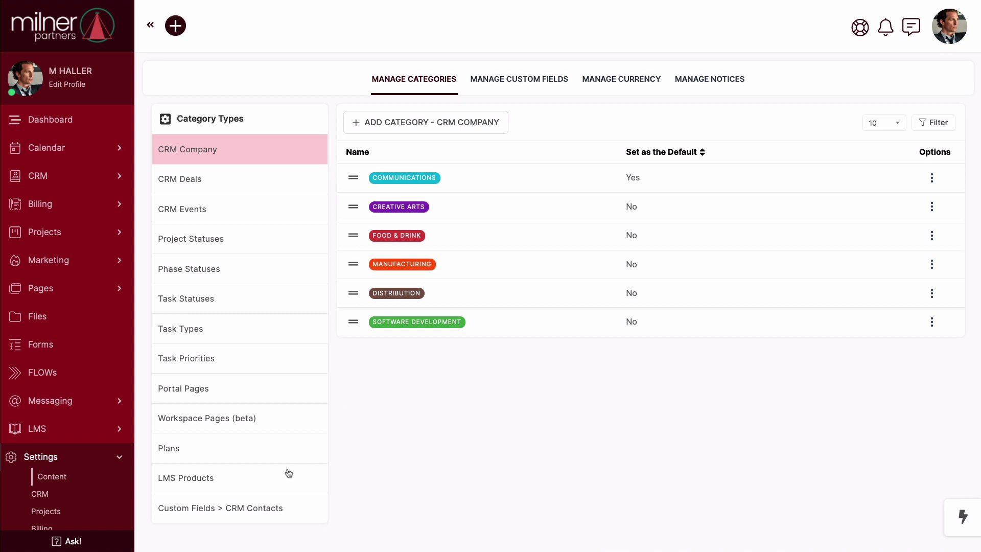
pyautogui.click(257, 505)
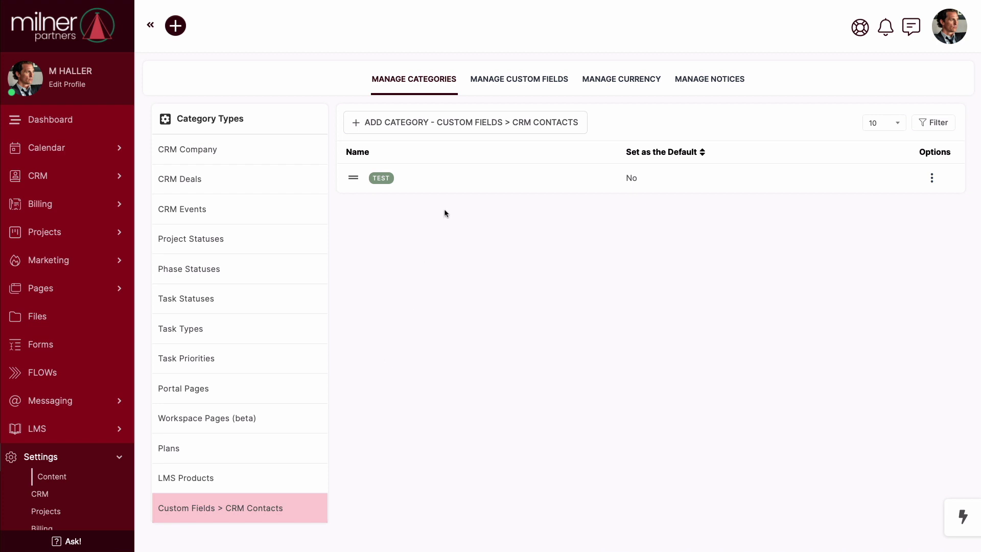
pyautogui.click(458, 127)
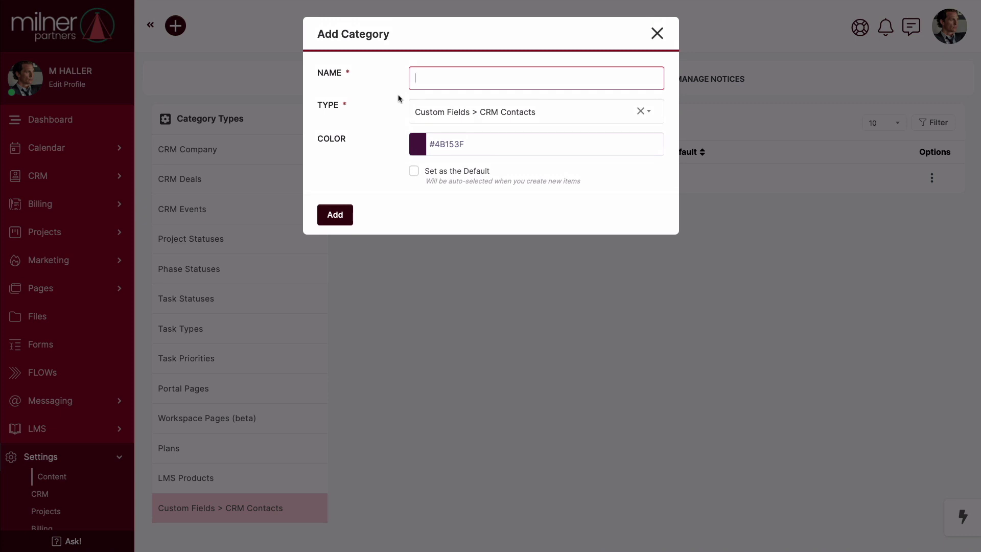
pyautogui.write('Travel')
pyautogui.click(342, 215)
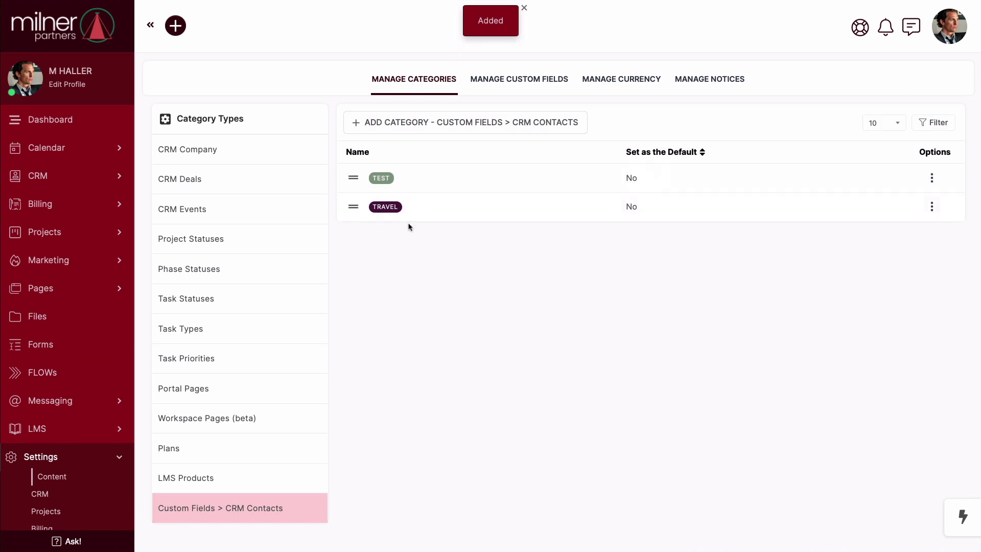
# Start a new custom field named 'Beavh vs. Mountains', described 'Which type of vacation do you prefer'.
pyautogui.hotkey('alt', 'Left')
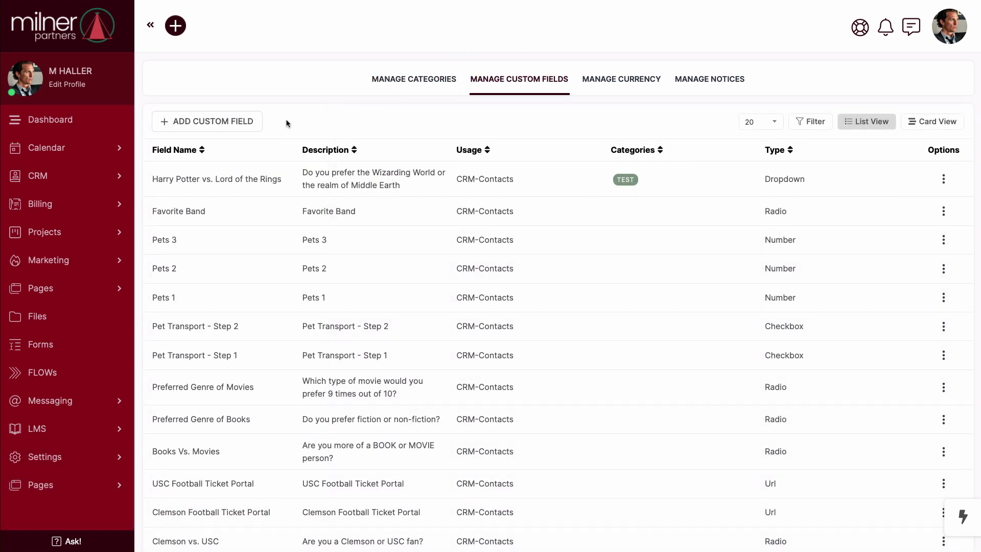
pyautogui.click(229, 121)
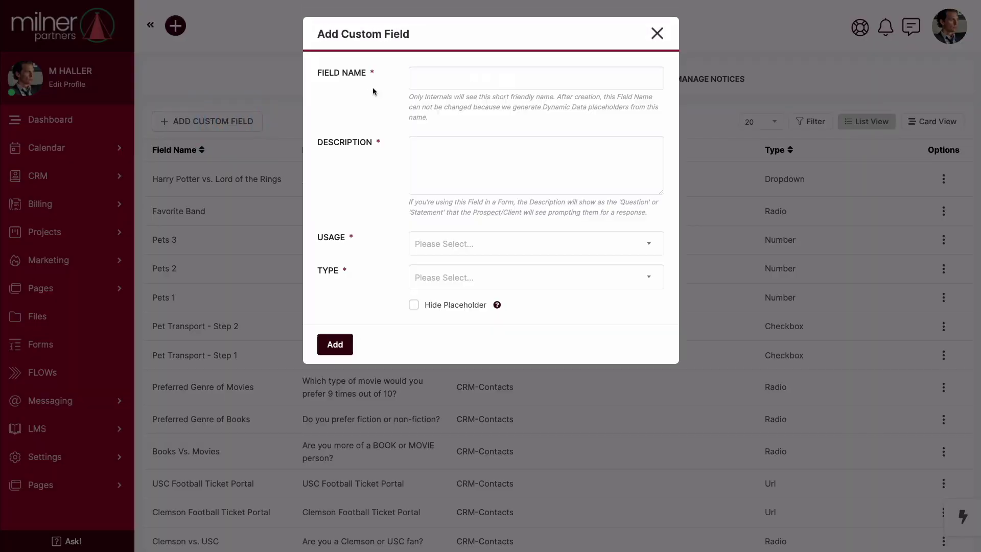
pyautogui.click(418, 79)
pyautogui.write('B')
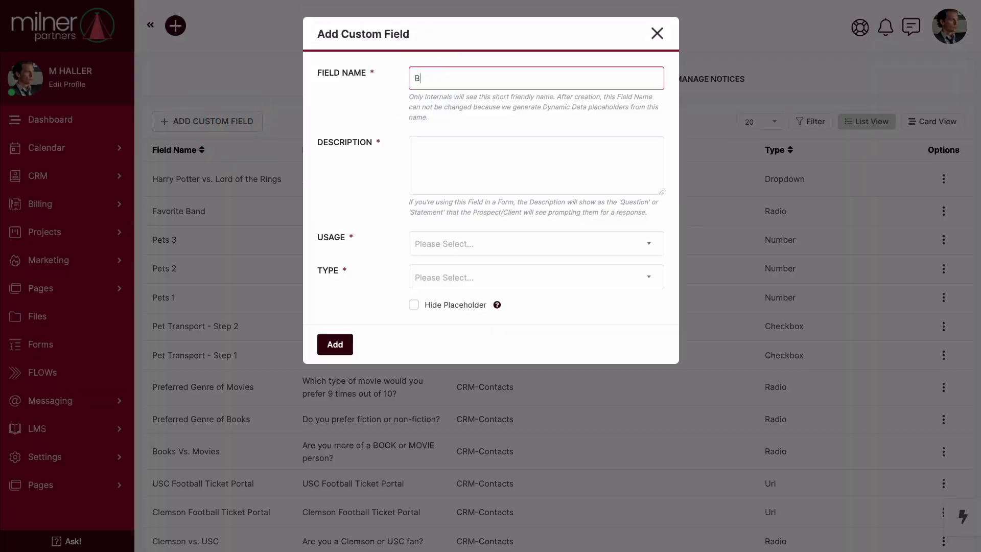
pyautogui.write('eavh vs. Mountains')
pyautogui.click(415, 146)
pyautogui.write('Which type of vacation do you prefer')
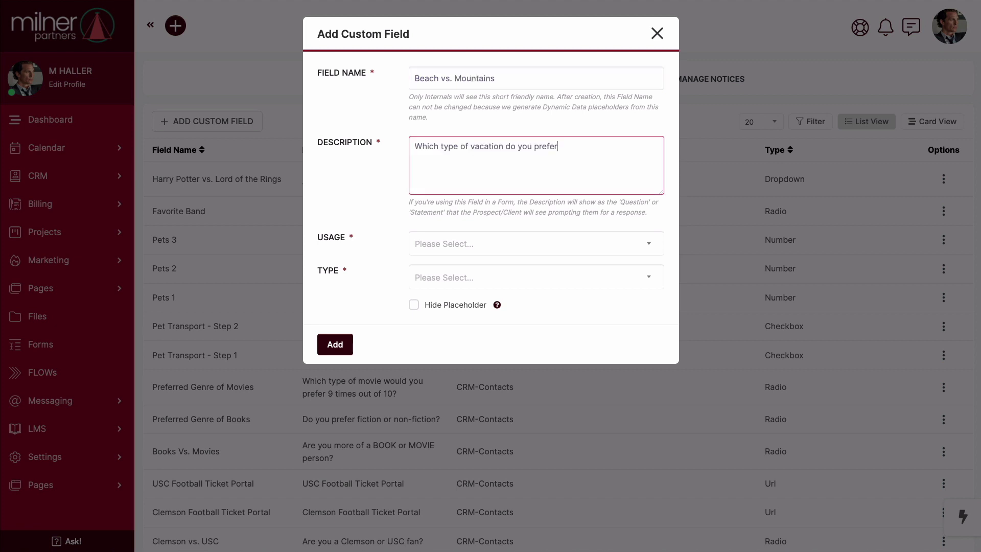
# Set the field's usage to CRM Contacts, category to Travel, and type to Dropdown.
pyautogui.click(449, 241)
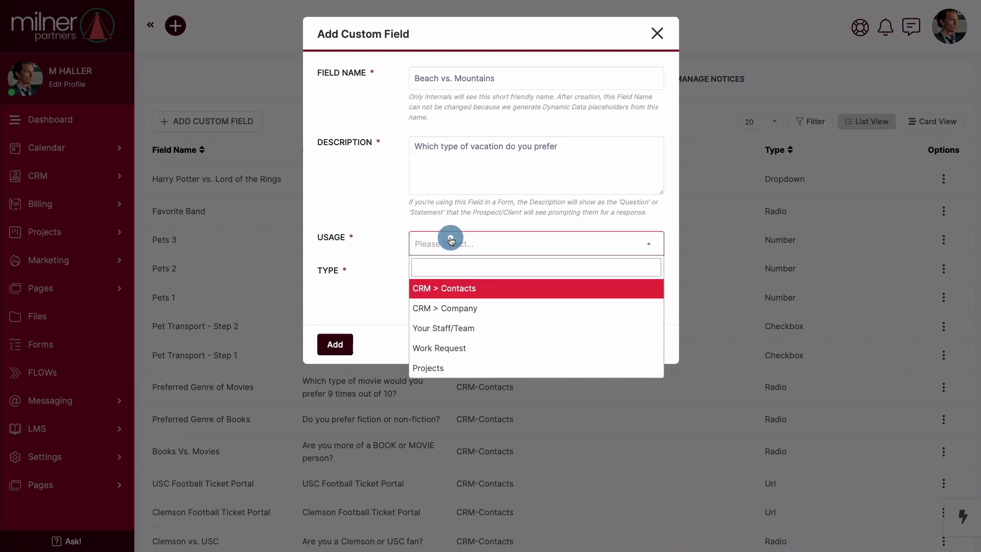
pyautogui.click(457, 286)
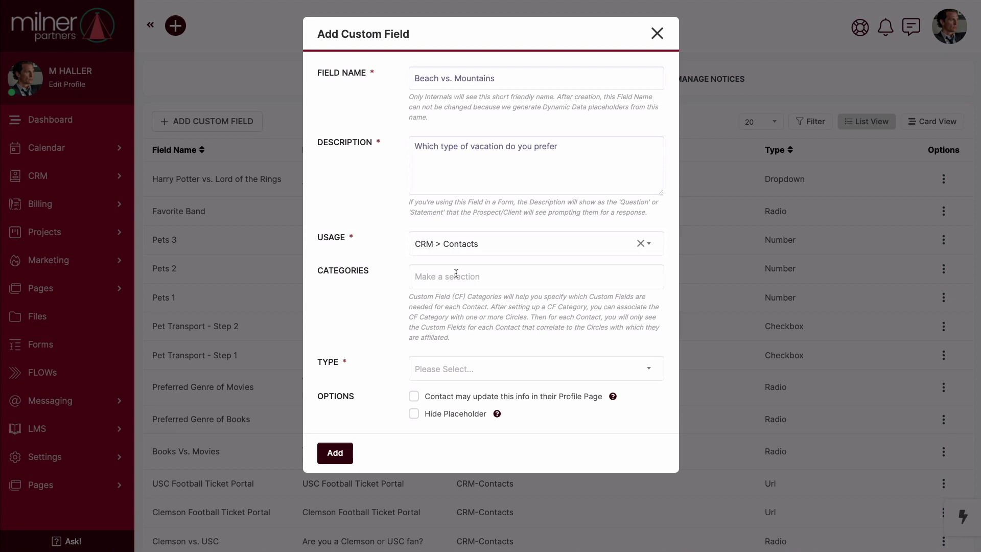
pyautogui.click(457, 275)
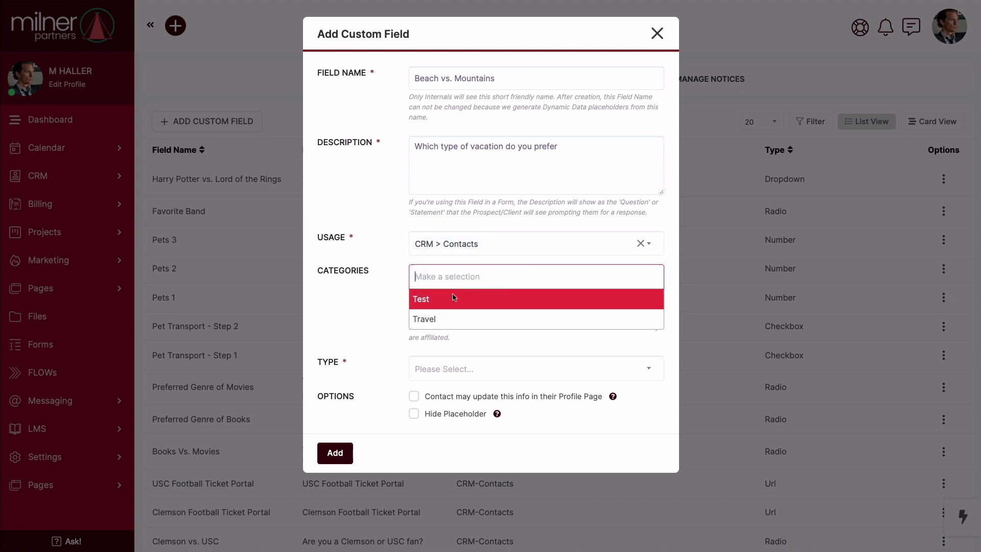
pyautogui.click(452, 318)
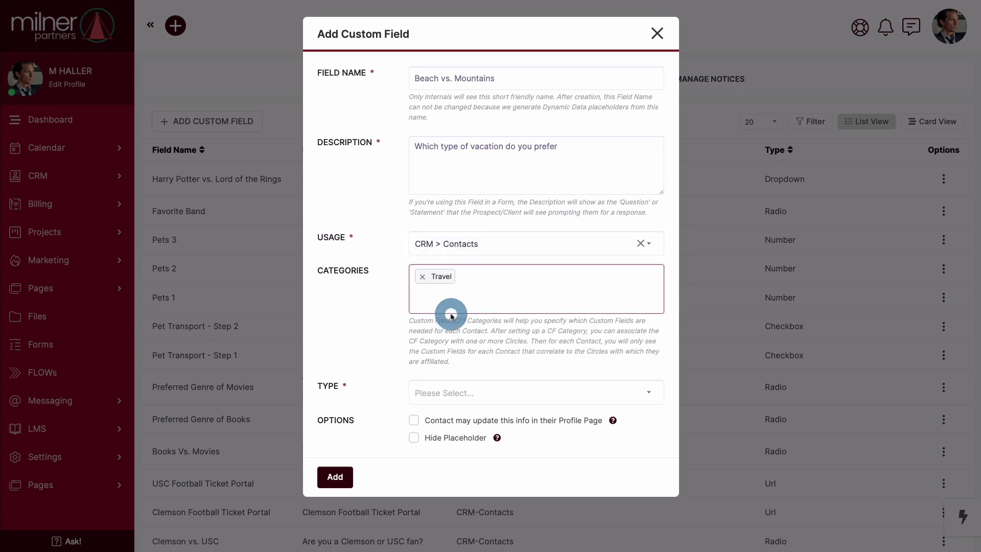
pyautogui.click(451, 391)
pyautogui.scroll(-1, 461, 464)
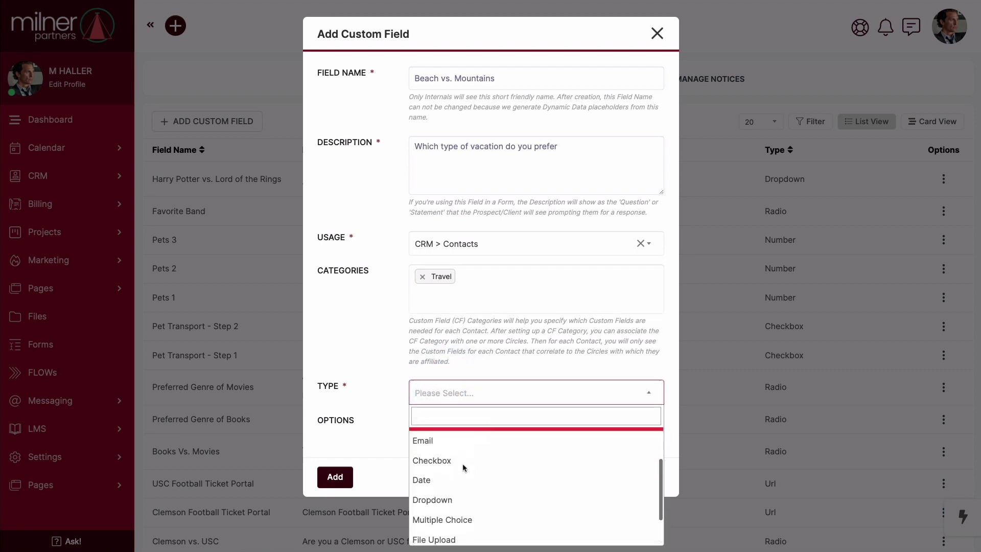
pyautogui.click(456, 499)
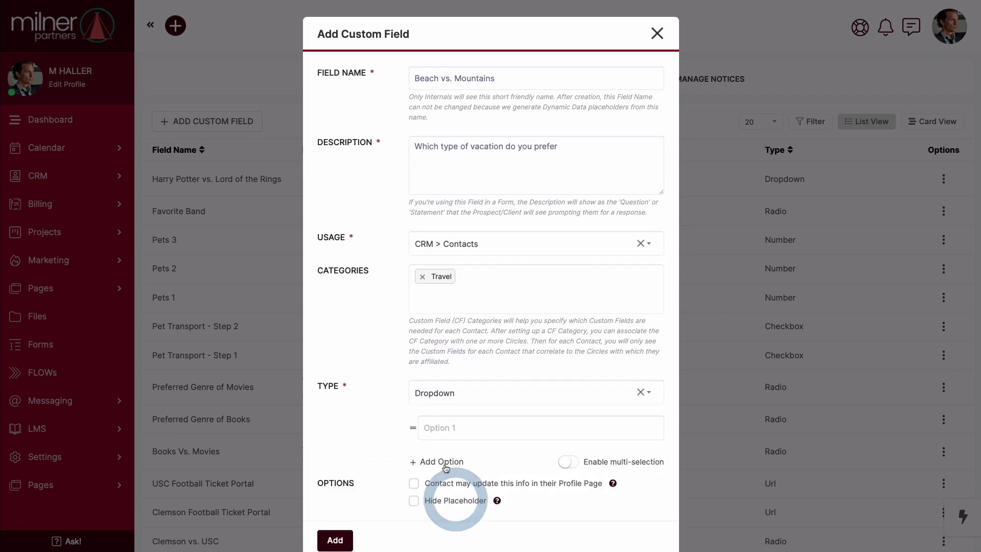
# Add dropdown options Beach and Mountains and create the field.
pyautogui.click(443, 433)
pyautogui.write('Beach')
pyautogui.press('Tab')
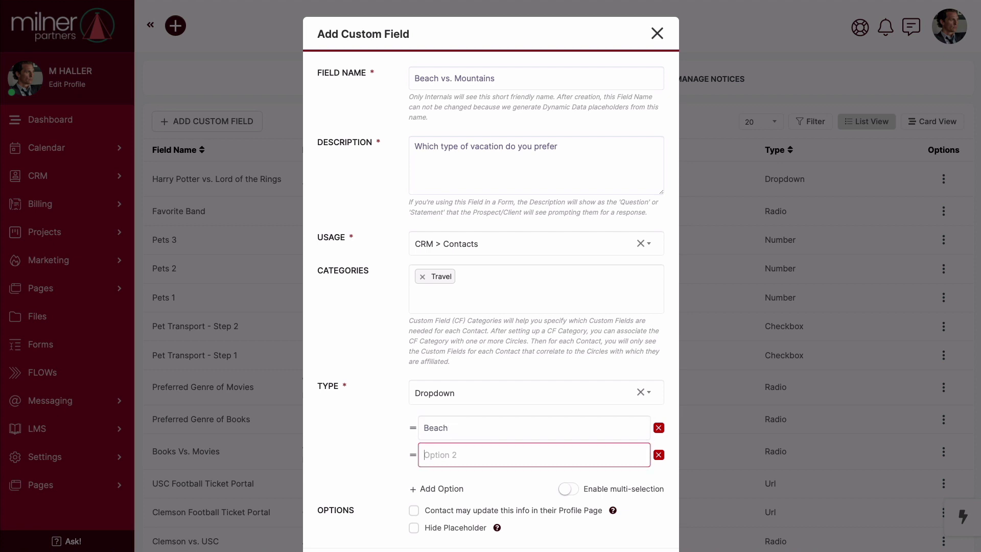
pyautogui.write('Mountains')
pyautogui.scroll(-1, 380, 458)
pyautogui.scroll(-1, 380, 457)
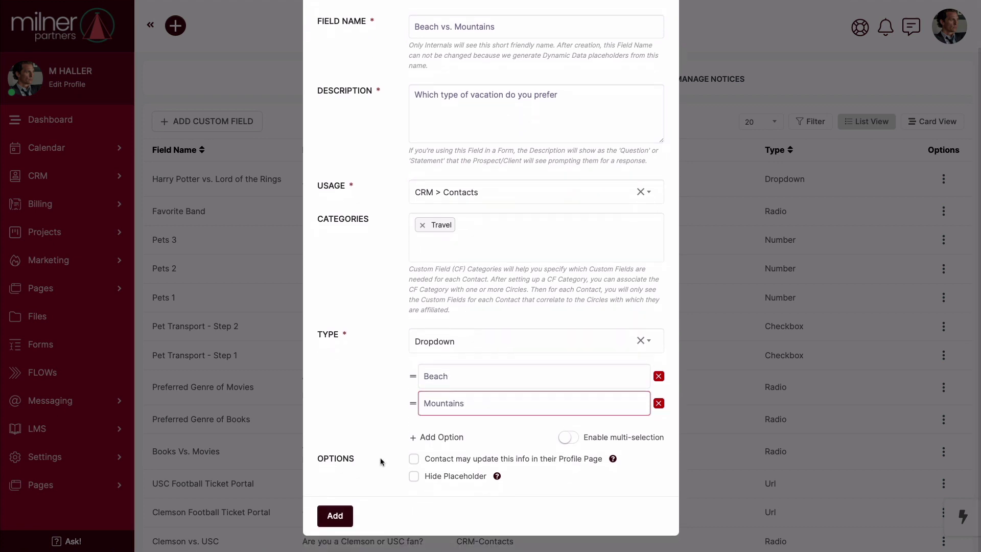
pyautogui.click(347, 514)
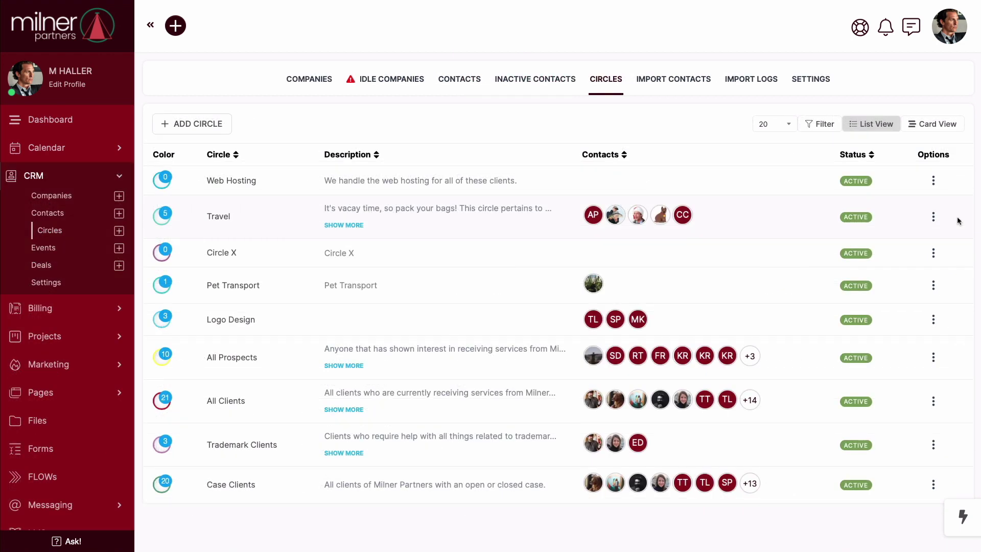
# Link the Travel custom-field category to the Travel circle and save the circle.
pyautogui.click(932, 217)
pyautogui.click(888, 260)
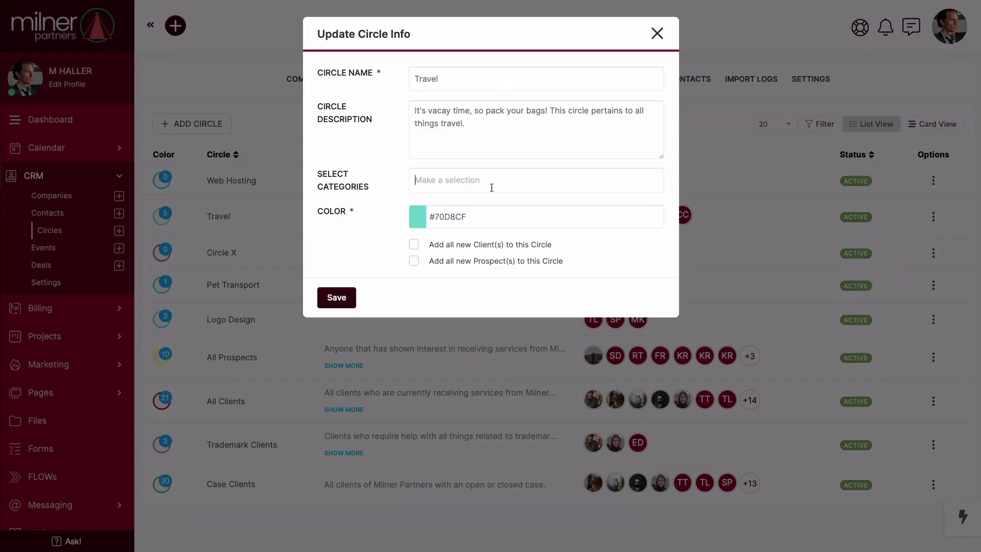
pyautogui.click(510, 187)
pyautogui.click(477, 221)
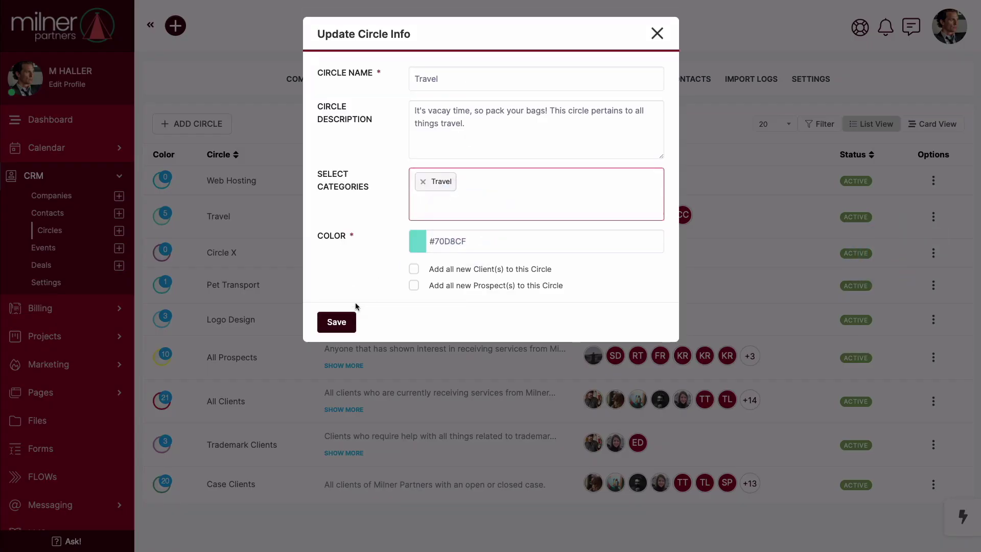
pyautogui.click(340, 322)
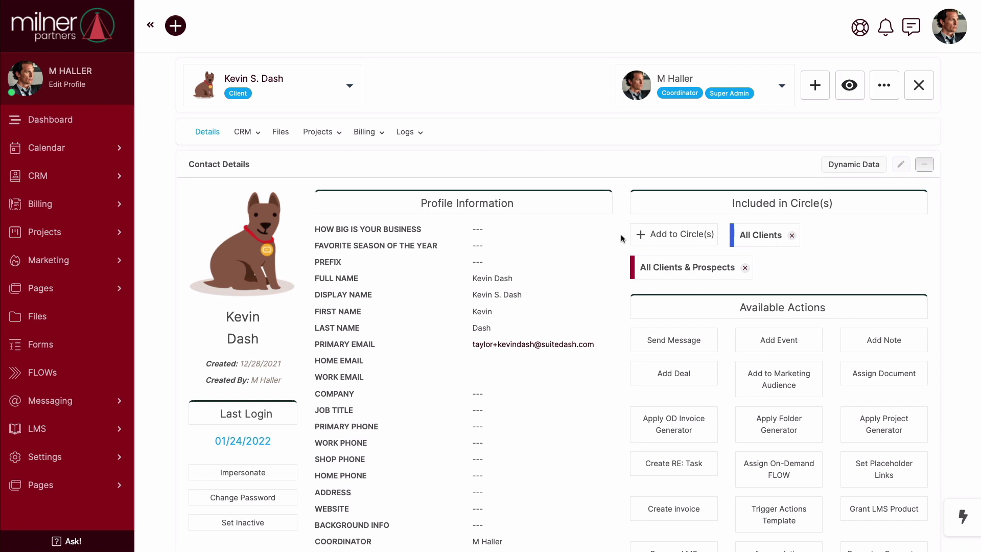
pyautogui.scroll(-12, 622, 238)
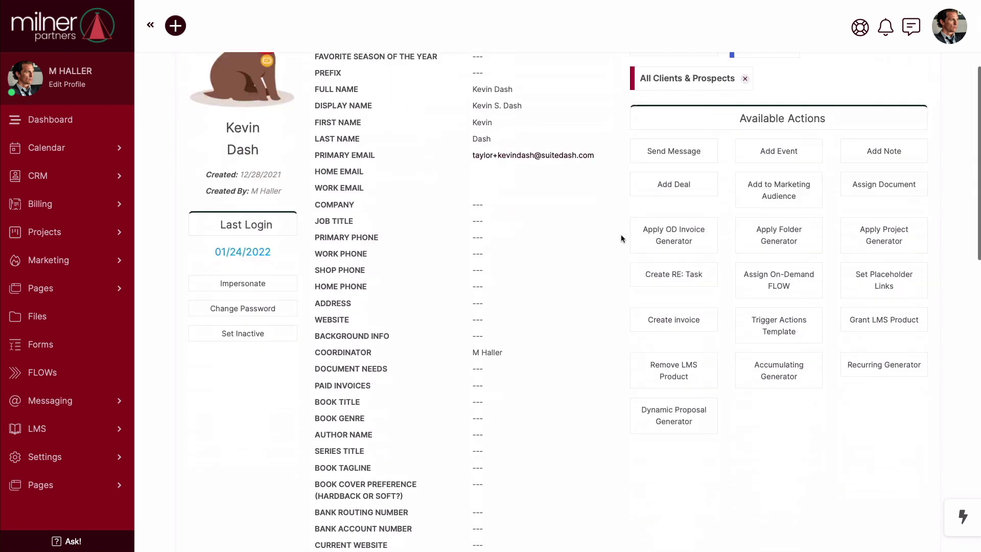
pyautogui.scroll(-6, 621, 235)
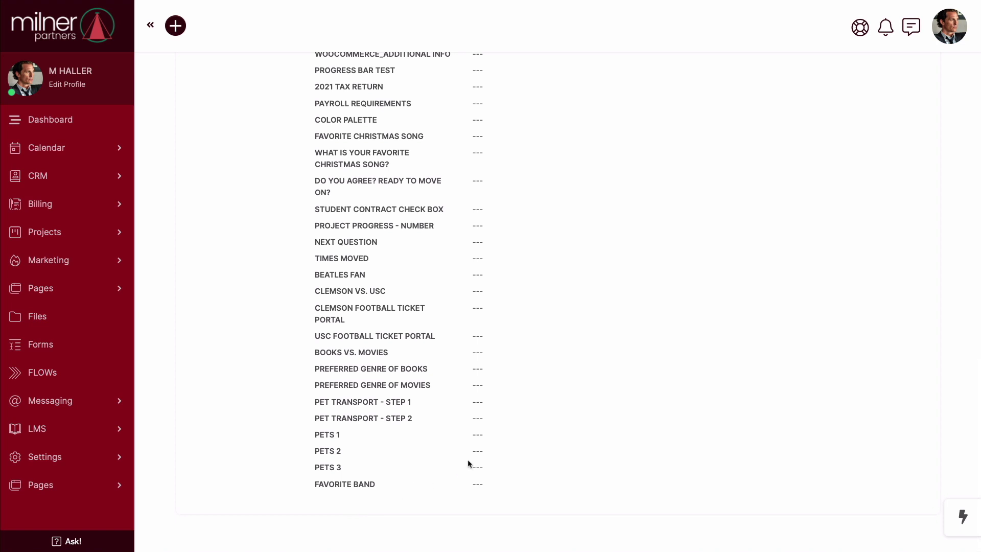
pyautogui.scroll(12, 520, 430)
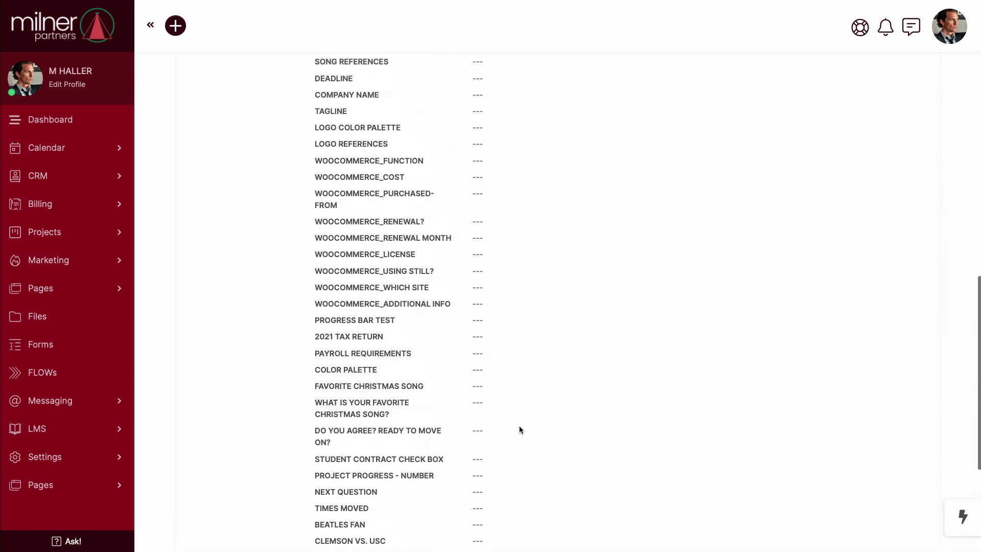
pyautogui.scroll(7, 520, 430)
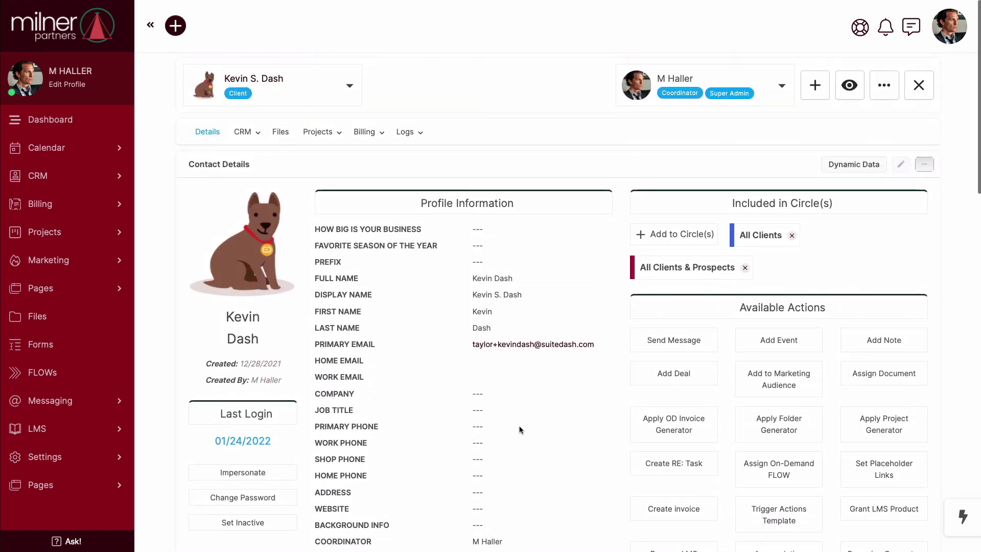
# Add this contact to the Travel circle.
pyautogui.click(685, 236)
pyautogui.click(337, 78)
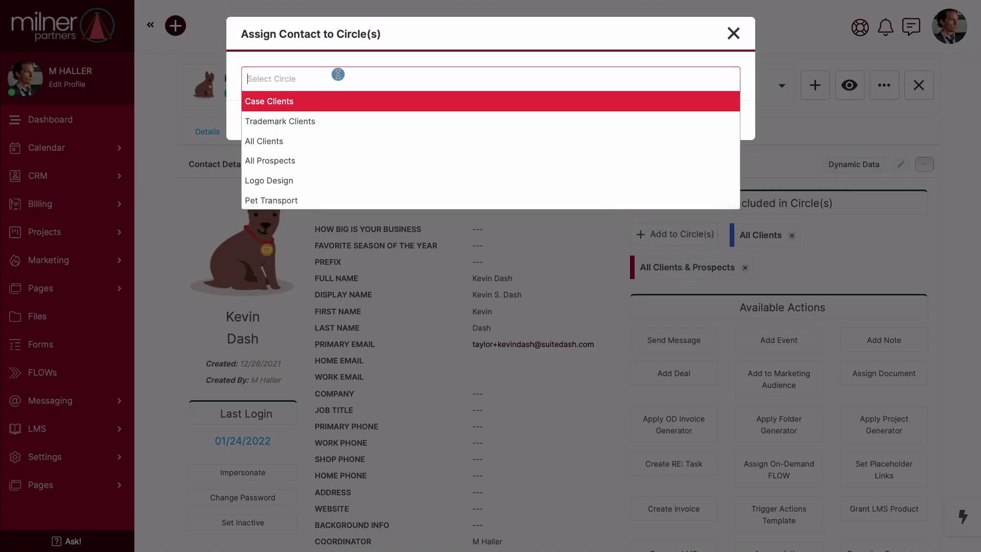
pyautogui.write('travel')
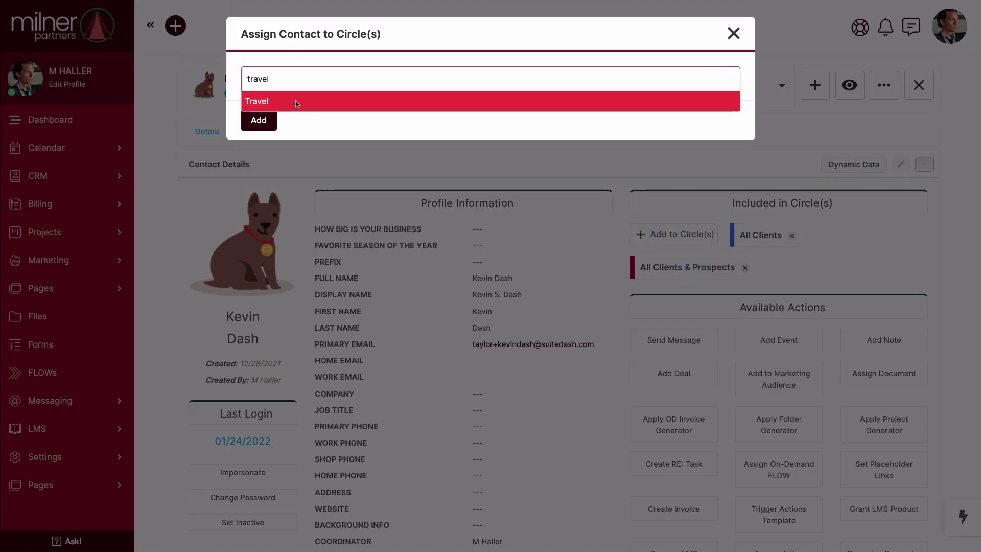
pyautogui.click(295, 102)
pyautogui.click(264, 145)
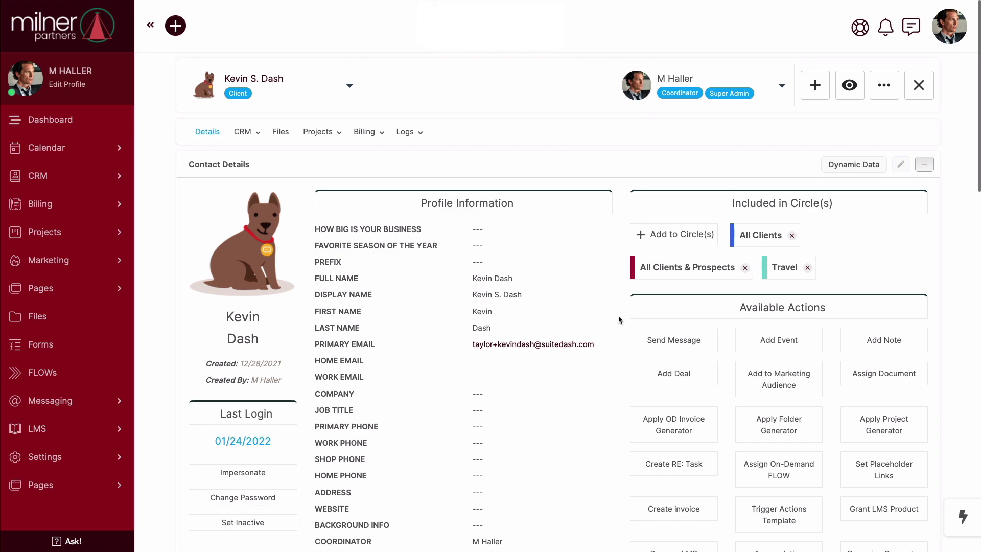
# Check that the Beach vs. Mountains field now appears on the contact's profile.
pyautogui.scroll(-10, 619, 319)
pyautogui.scroll(-9, 618, 319)
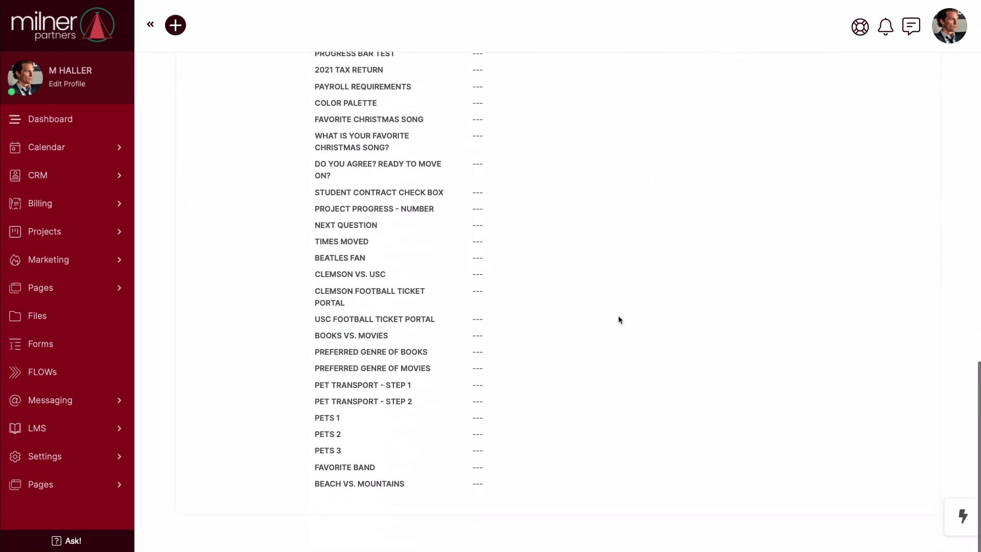
pyautogui.tripleClick(322, 480)
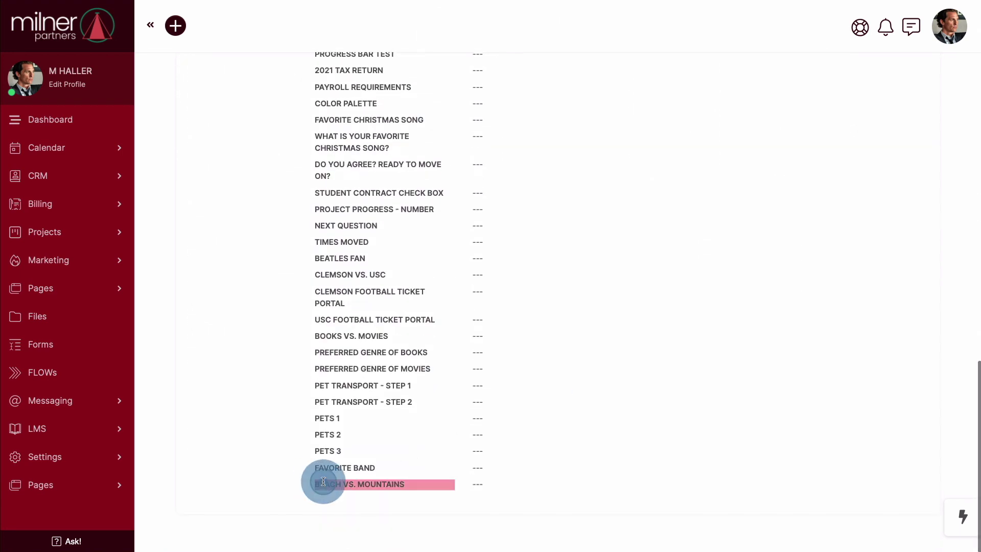
pyautogui.click(522, 484)
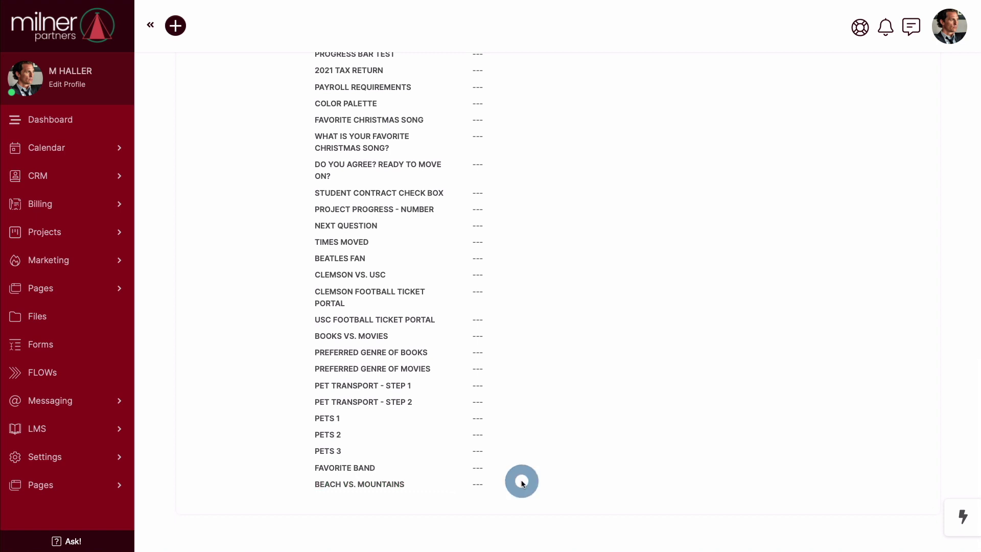